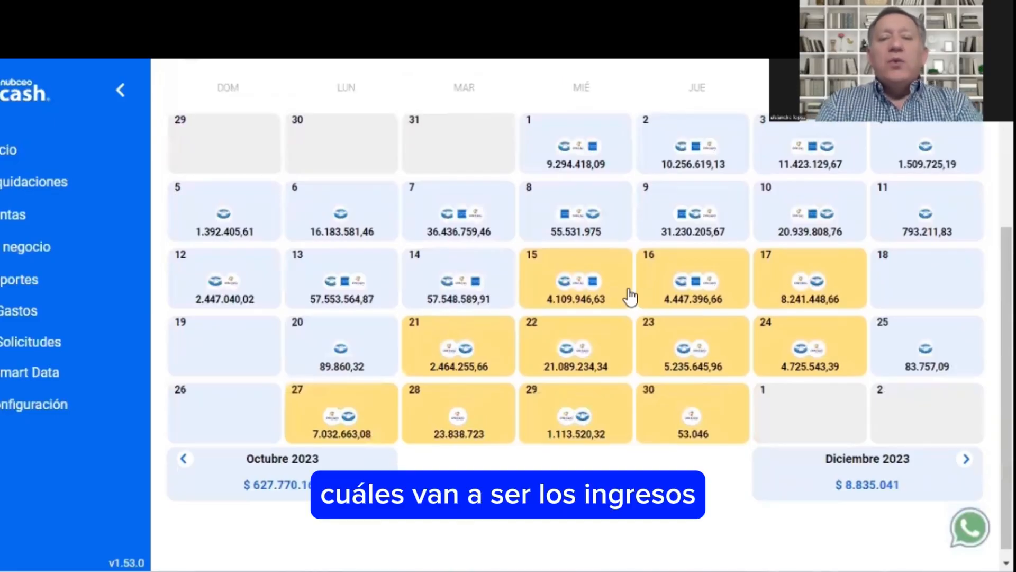
Step: Review the 14 November 2023 income breakdown by payment platform from the income calendar, and close it
{"action": "scroll", "coordinate": [630, 296], "scroll_direction": "up", "scroll_amount": 2}
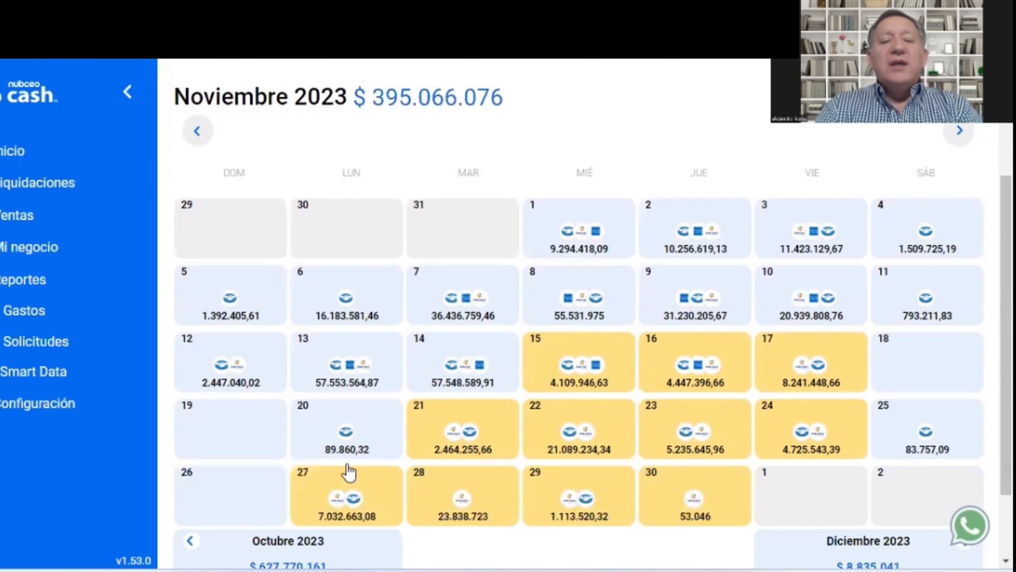
{"action": "left_click", "coordinate": [464, 361]}
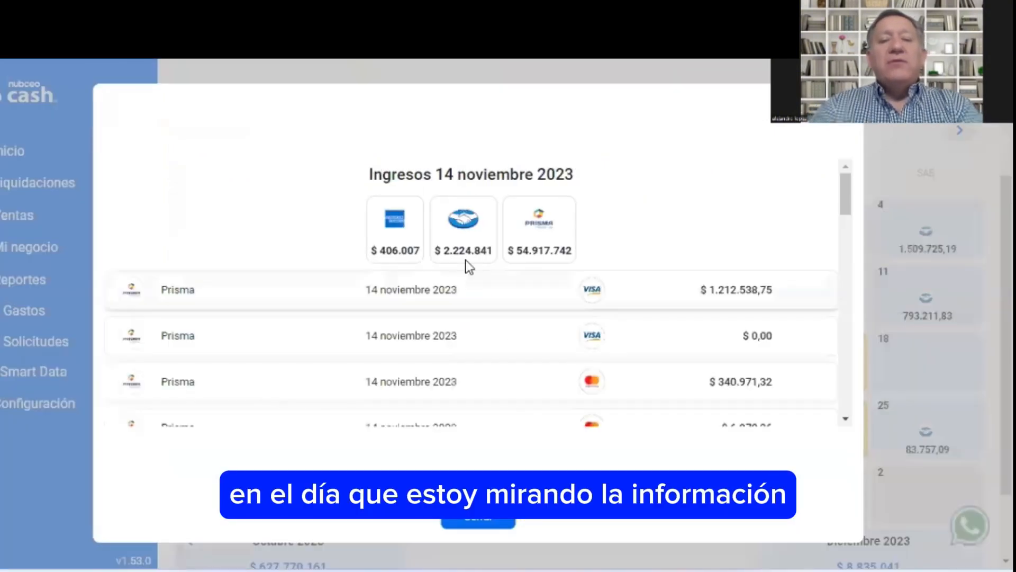
{"action": "scroll", "coordinate": [440, 323], "scroll_direction": "down", "scroll_amount": 2}
{"action": "scroll", "coordinate": [443, 328], "scroll_direction": "down", "scroll_amount": 1}
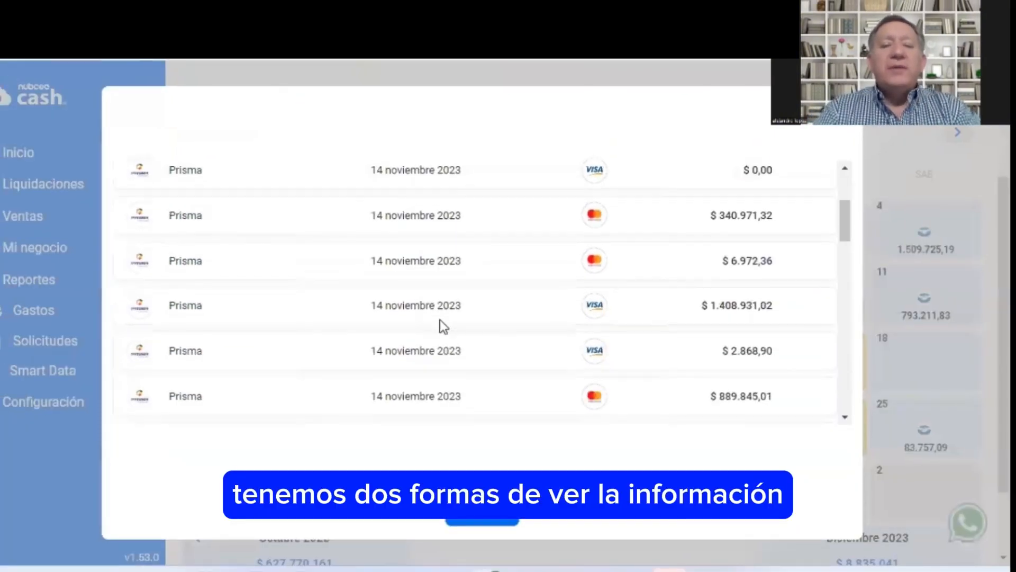
{"action": "scroll", "coordinate": [443, 325], "scroll_direction": "up", "scroll_amount": 3}
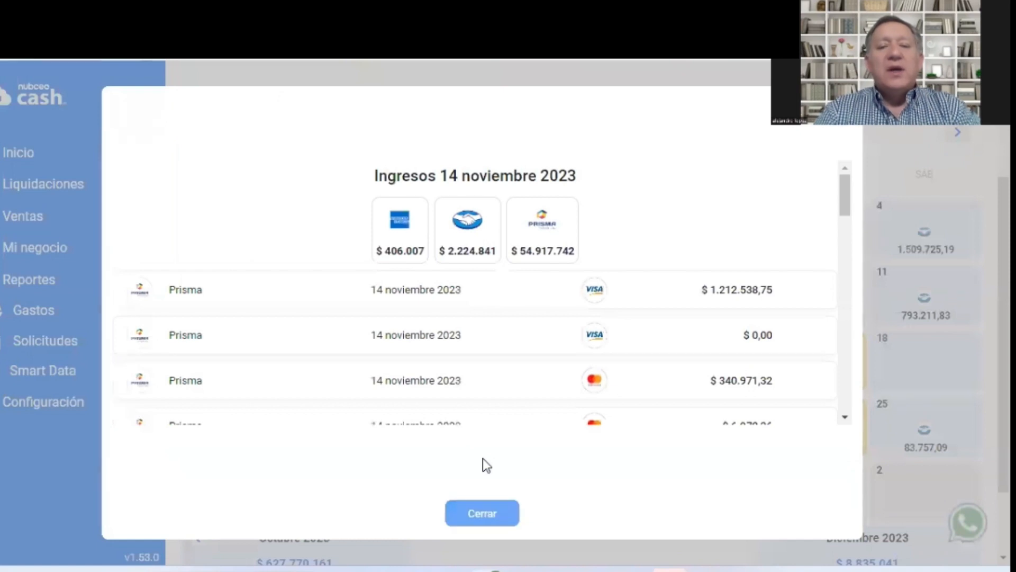
{"action": "left_click", "coordinate": [482, 509]}
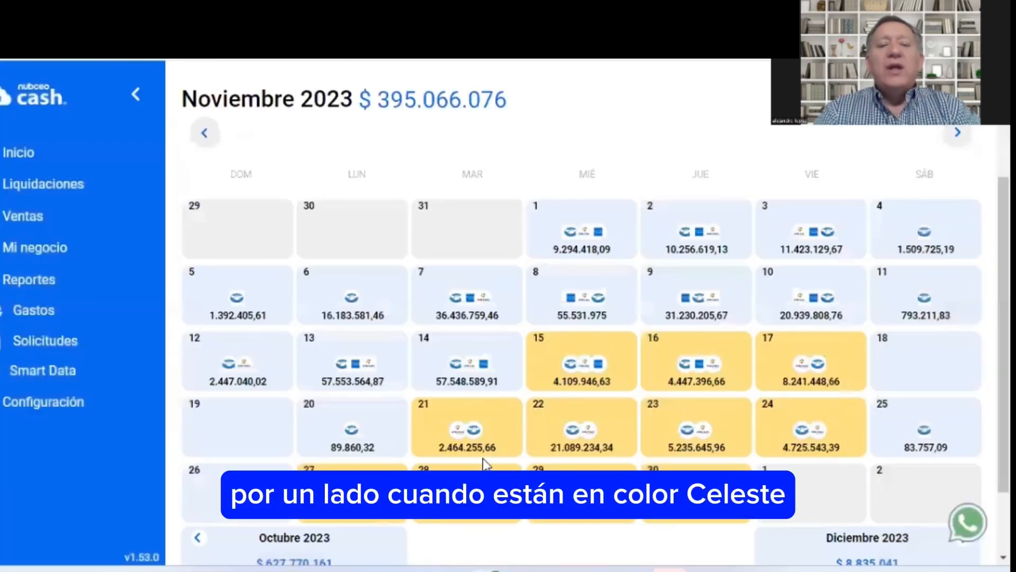
Step: Review the estimated and confirmed income entries for 15 November 2023, and close the breakdown
{"action": "left_click", "coordinate": [576, 361]}
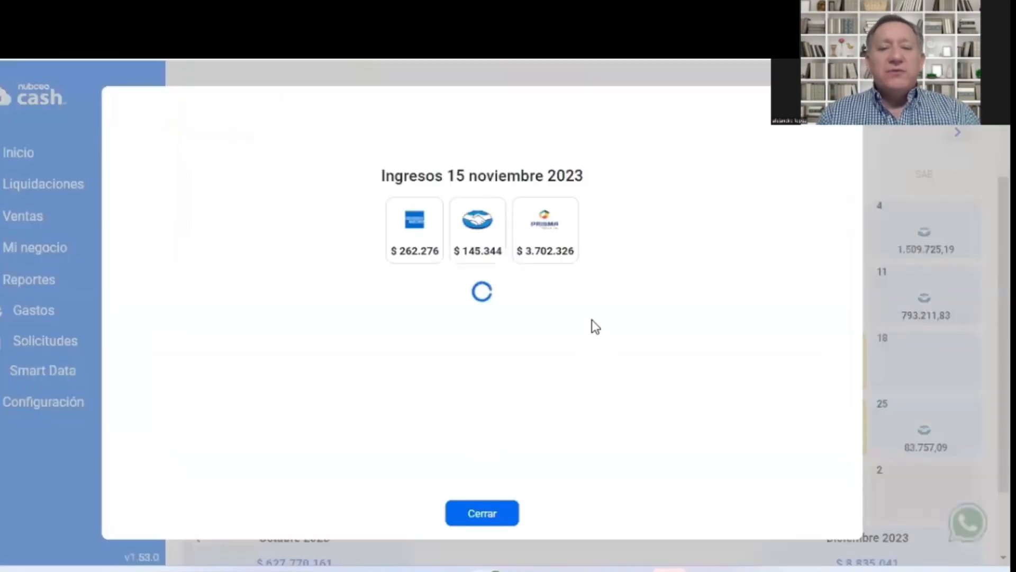
{"action": "scroll", "coordinate": [580, 321], "scroll_direction": "down", "scroll_amount": 10}
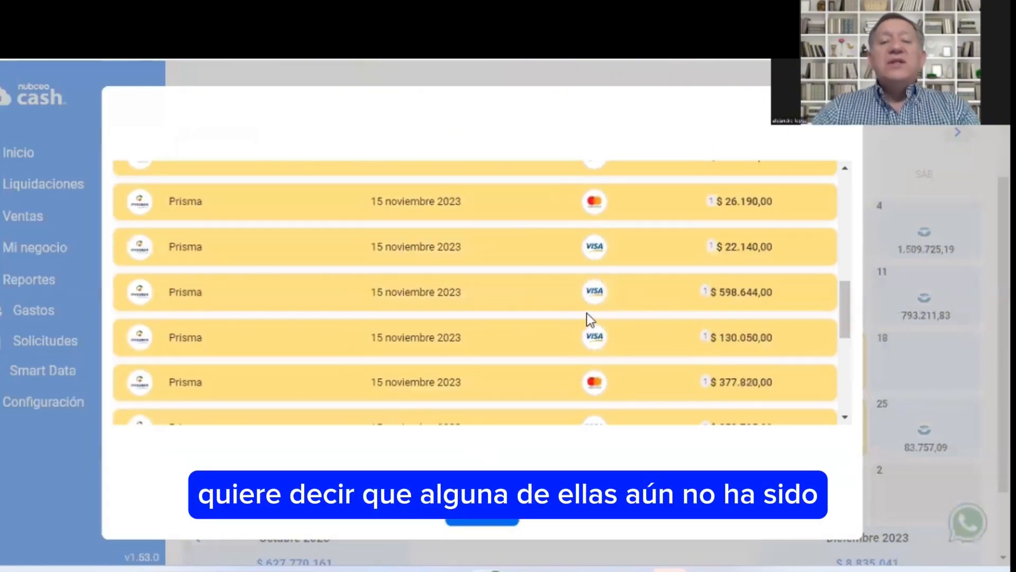
{"action": "scroll", "coordinate": [586, 313], "scroll_direction": "up", "scroll_amount": 2}
{"action": "scroll", "coordinate": [589, 320], "scroll_direction": "up", "scroll_amount": 1}
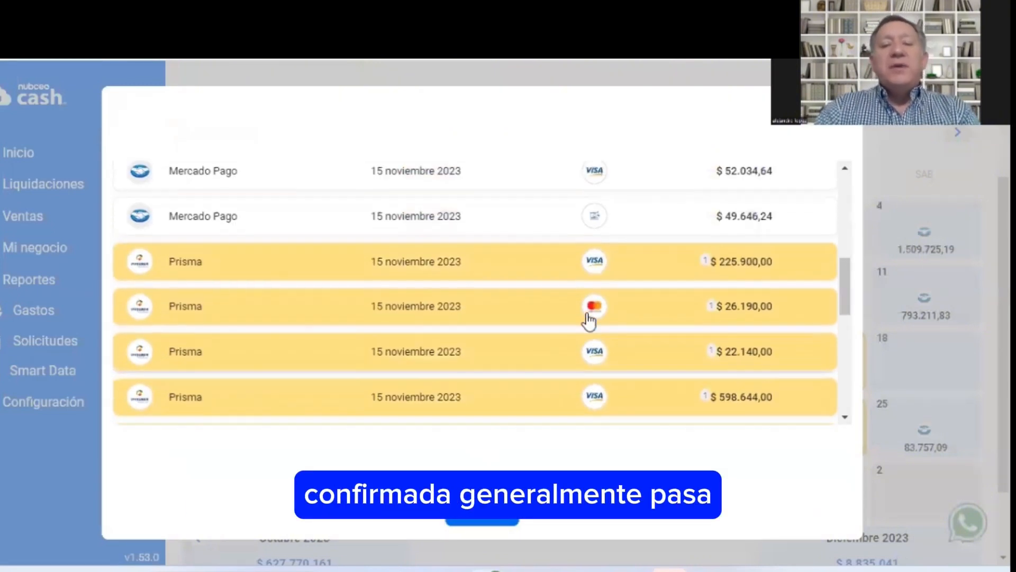
{"action": "scroll", "coordinate": [589, 319], "scroll_direction": "up", "scroll_amount": 3}
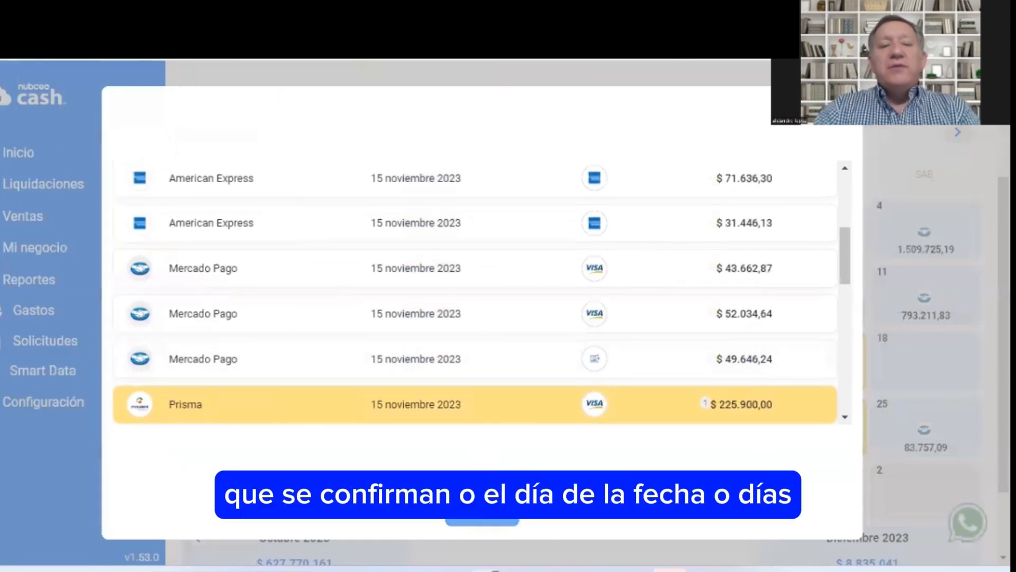
{"action": "left_click", "coordinate": [481, 521]}
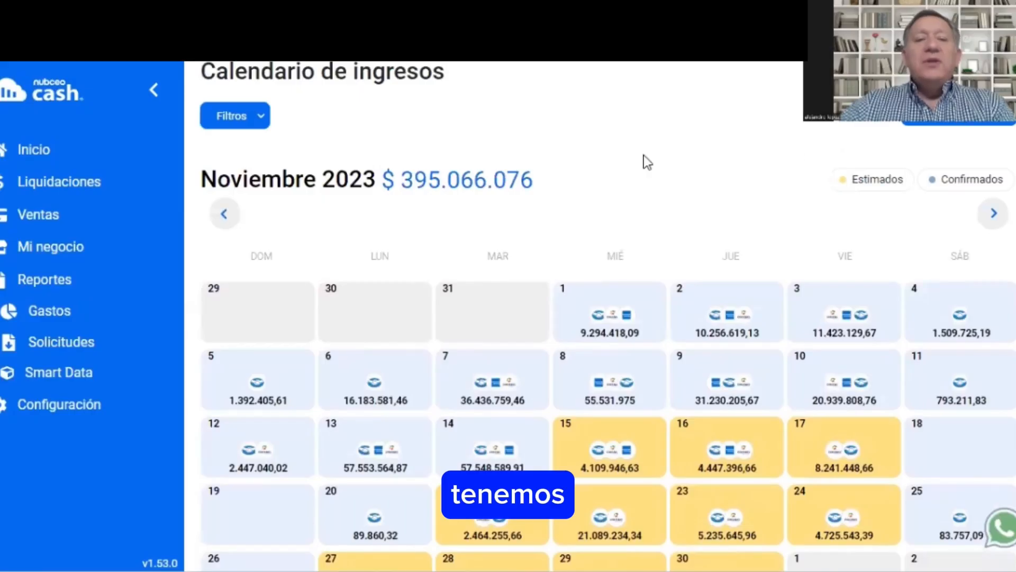
Step: Open the Liquidaciones list and check the platform options in its filters
{"action": "left_click", "coordinate": [85, 185]}
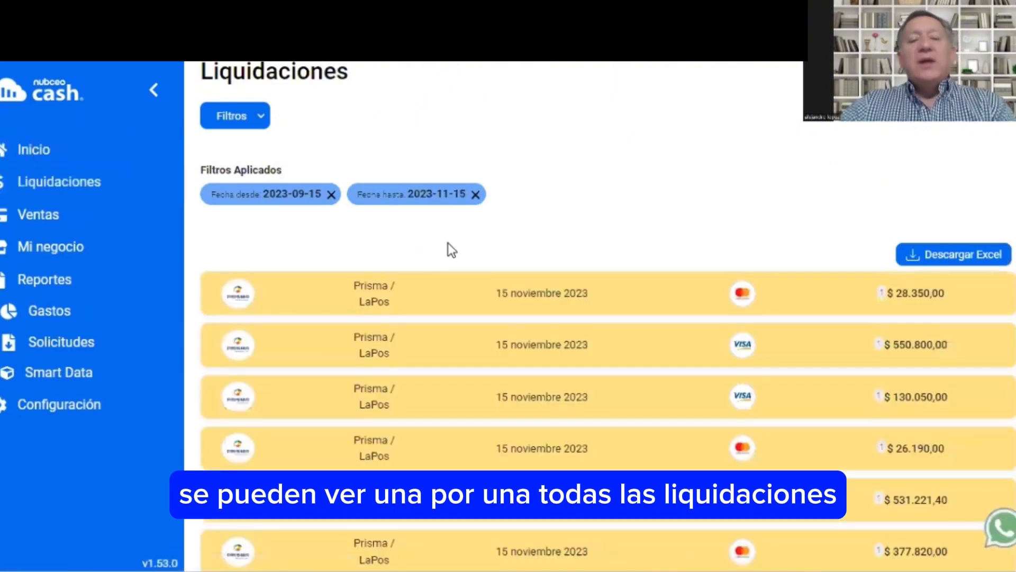
{"action": "scroll", "coordinate": [488, 259], "scroll_direction": "down", "scroll_amount": 2}
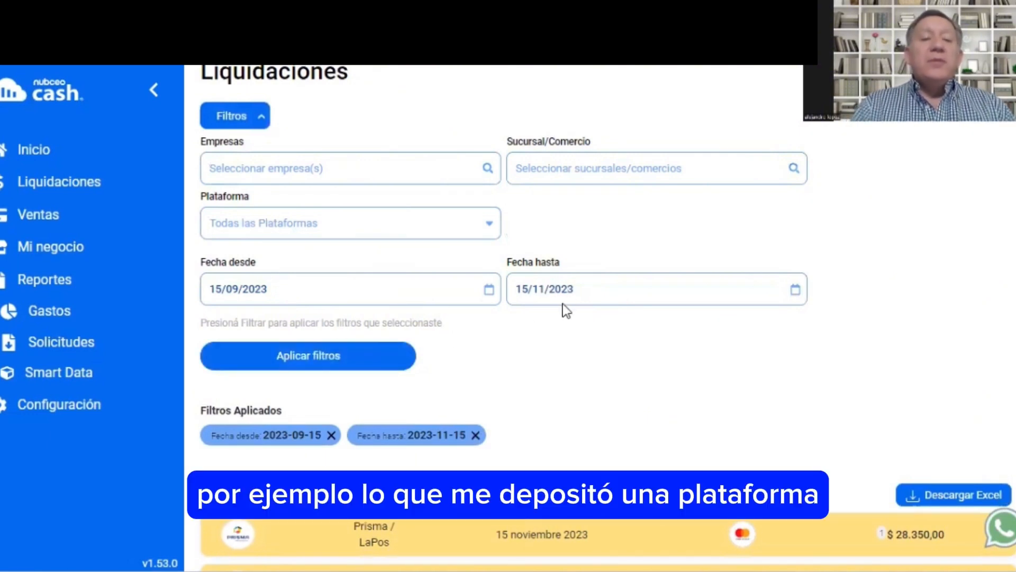
{"action": "left_click", "coordinate": [488, 225]}
{"action": "left_click", "coordinate": [487, 227]}
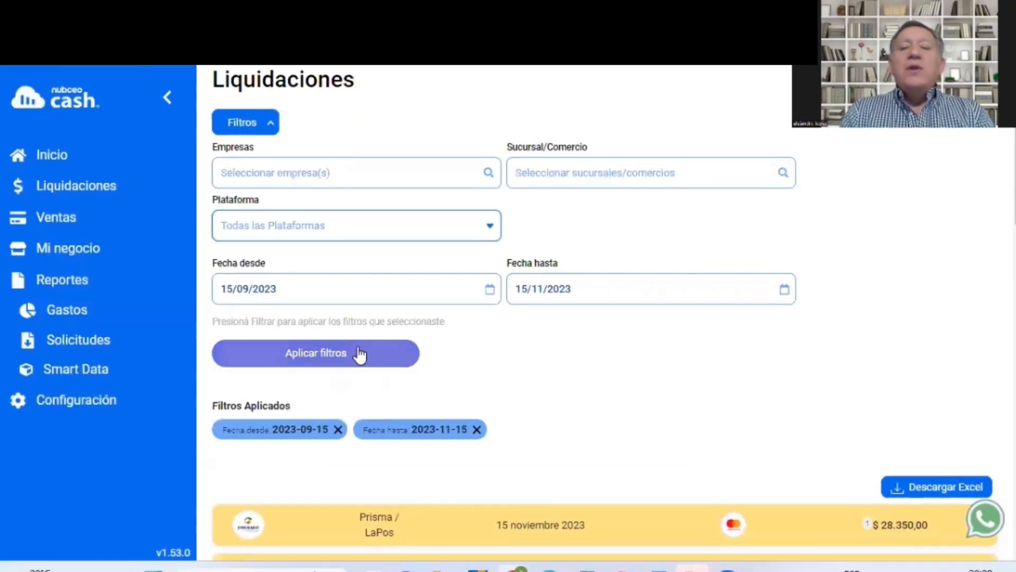
Step: Filter the settlements by date from 01/10/2023 to 31/10/2023 and look through the filtered list
{"action": "scroll", "coordinate": [360, 355], "scroll_direction": "down", "scroll_amount": 2}
{"action": "left_click", "coordinate": [294, 206]}
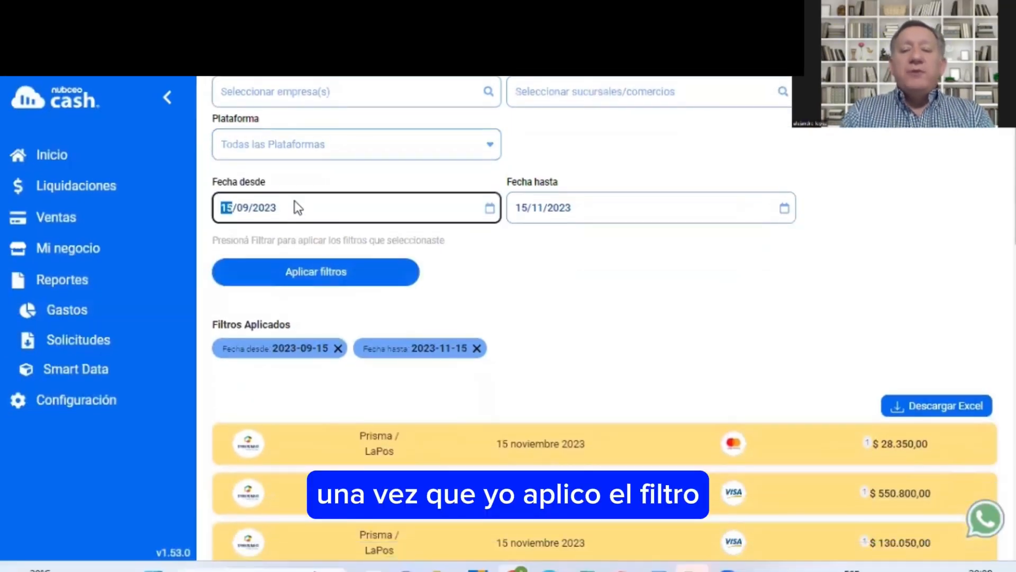
{"action": "left_click", "coordinate": [343, 241]}
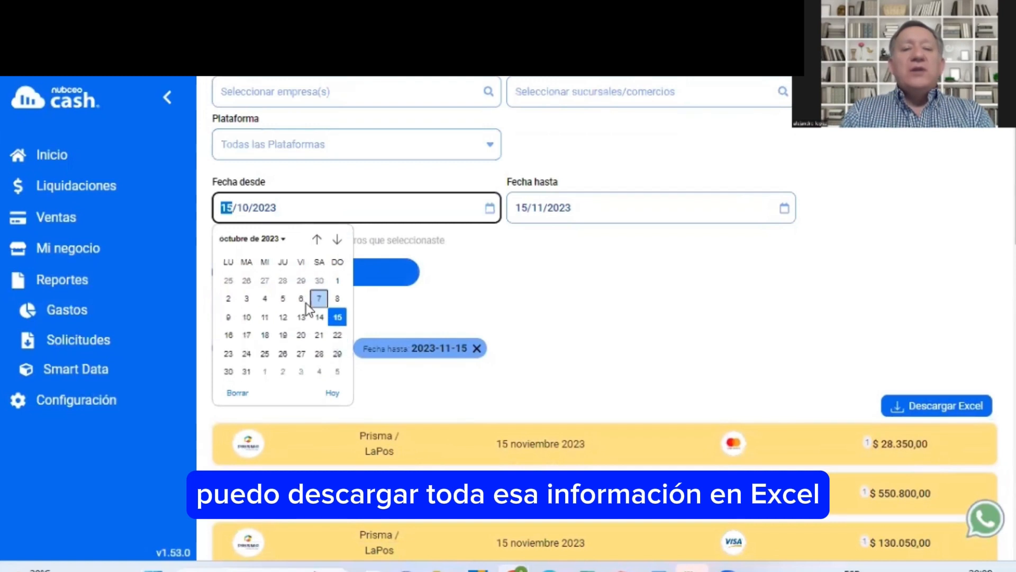
{"action": "left_click", "coordinate": [337, 280]}
{"action": "left_click", "coordinate": [551, 212]}
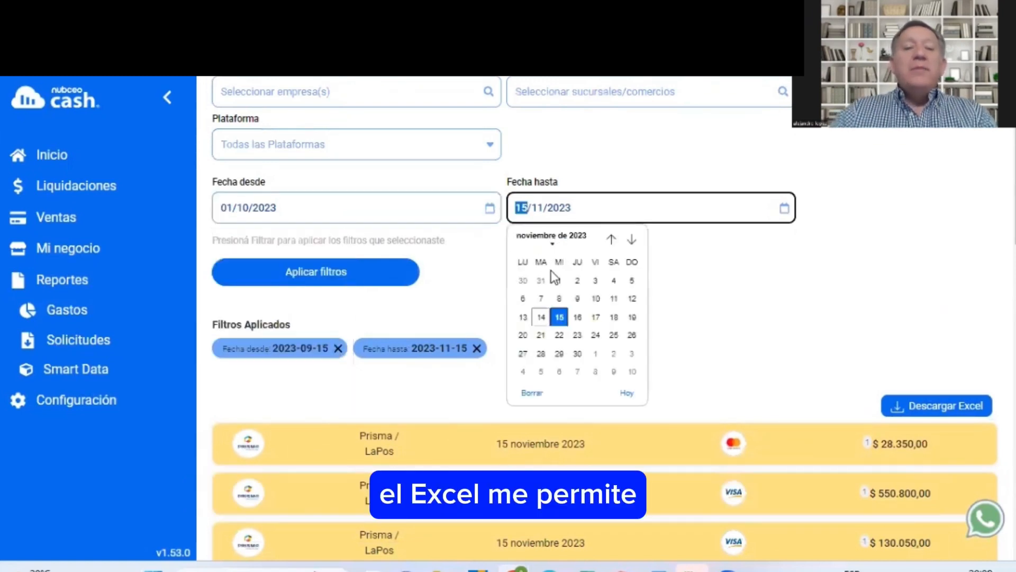
{"action": "left_click", "coordinate": [541, 281]}
{"action": "left_click", "coordinate": [319, 262]}
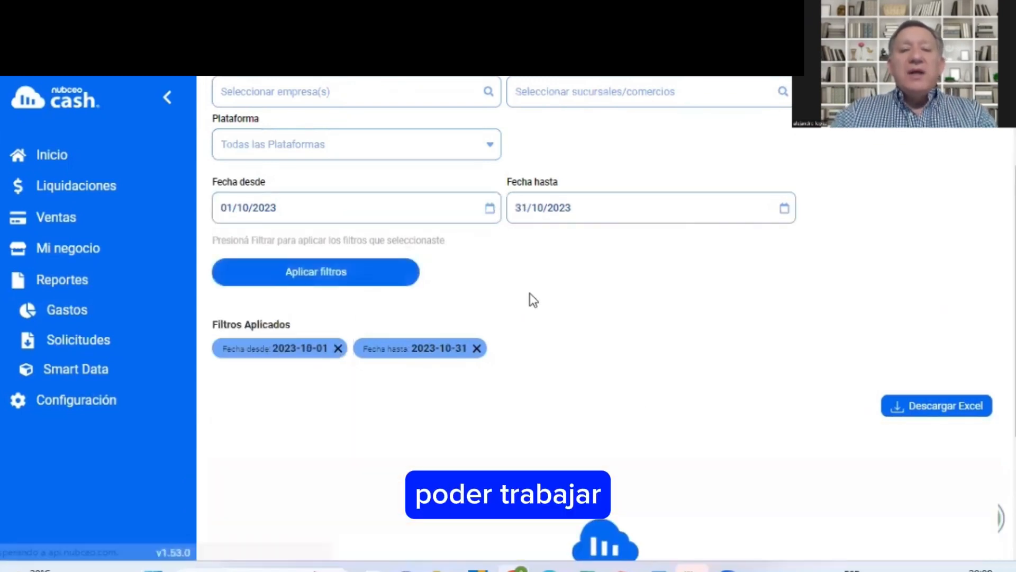
{"action": "scroll", "coordinate": [560, 302], "scroll_direction": "down", "scroll_amount": 6}
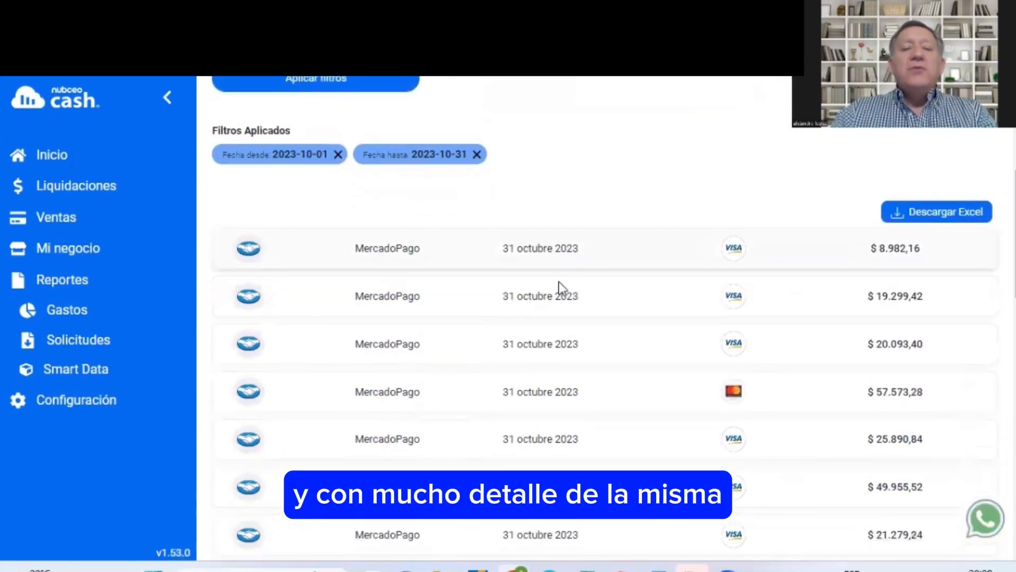
{"action": "scroll", "coordinate": [569, 294], "scroll_direction": "up", "scroll_amount": 6}
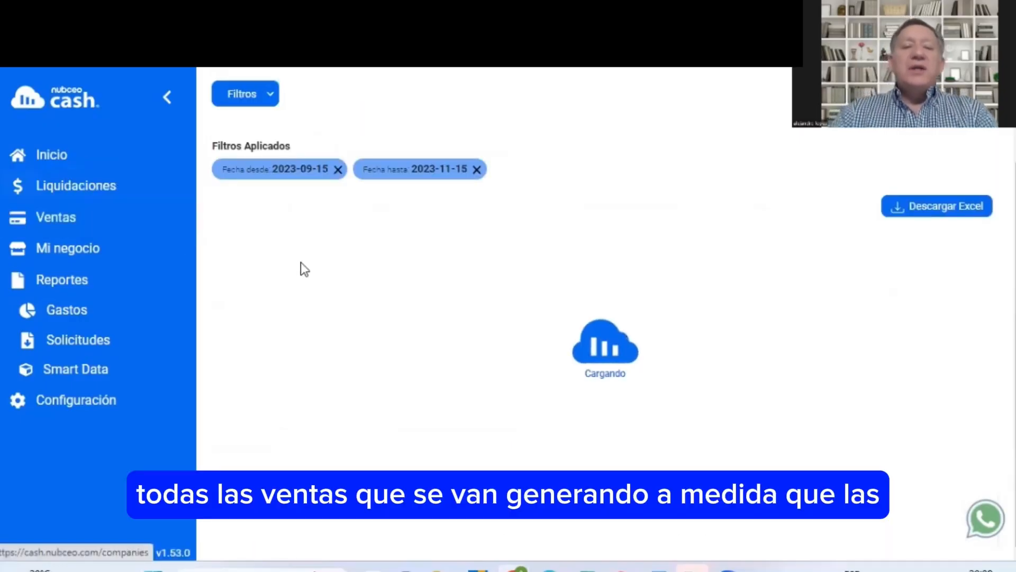
Step: Look over the Ventas list, expand its filters and check the available platform options
{"action": "scroll", "coordinate": [376, 277], "scroll_direction": "down", "scroll_amount": 1}
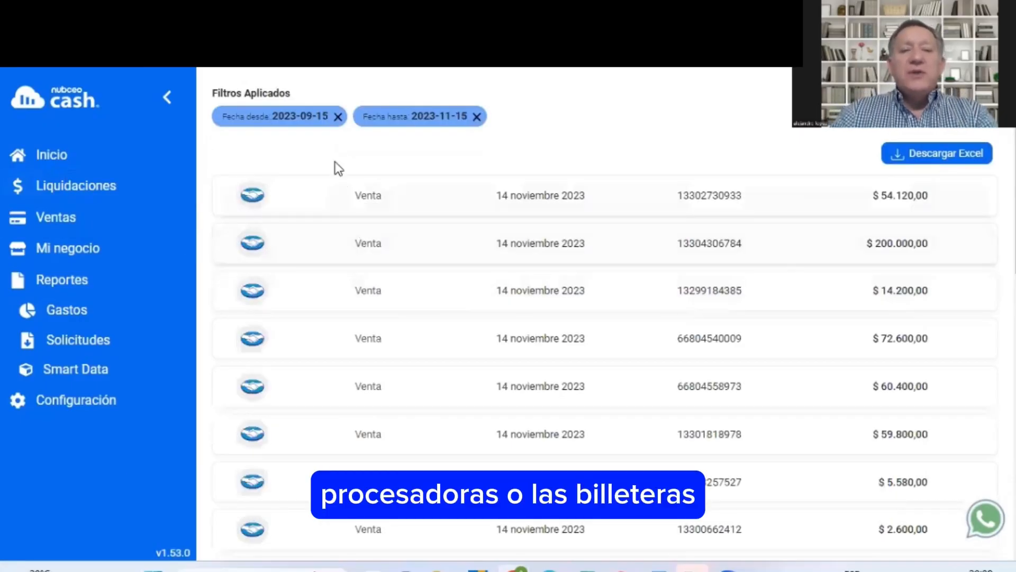
{"action": "scroll", "coordinate": [344, 183], "scroll_direction": "up", "scroll_amount": 1}
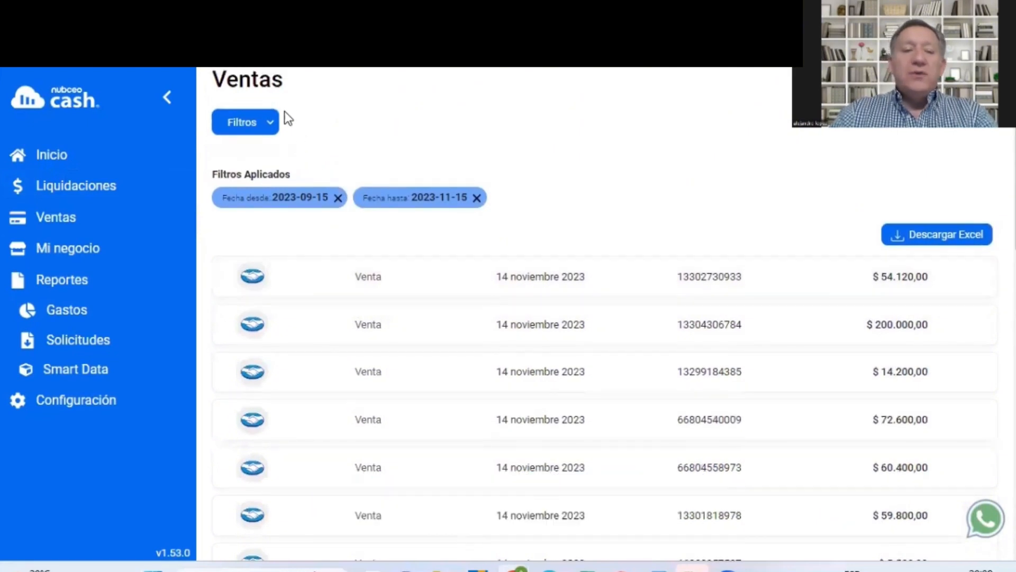
{"action": "left_click", "coordinate": [271, 121]}
{"action": "scroll", "coordinate": [454, 216], "scroll_direction": "down", "scroll_amount": 2}
{"action": "scroll", "coordinate": [454, 217], "scroll_direction": "up", "scroll_amount": 2}
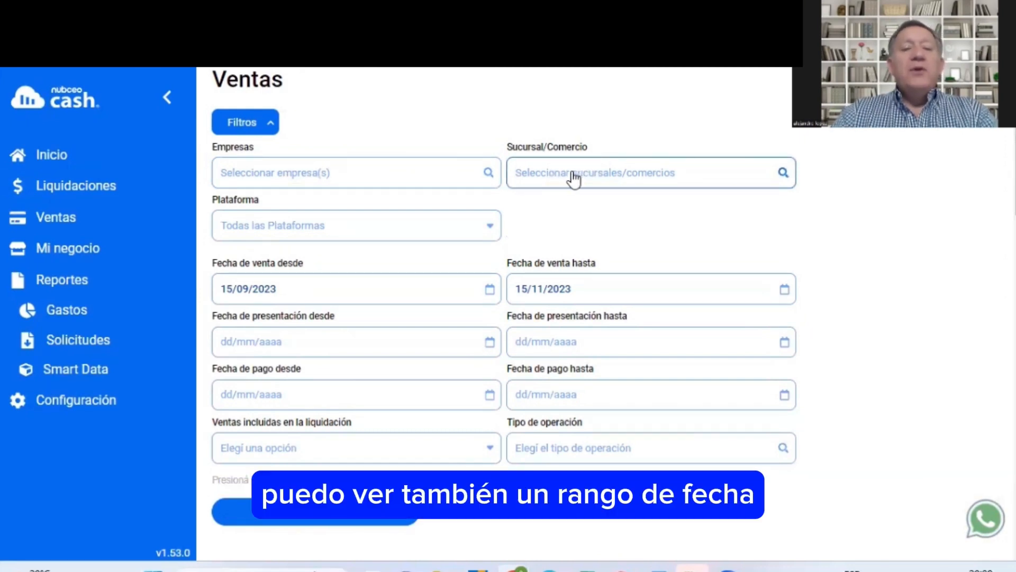
{"action": "left_click", "coordinate": [488, 231]}
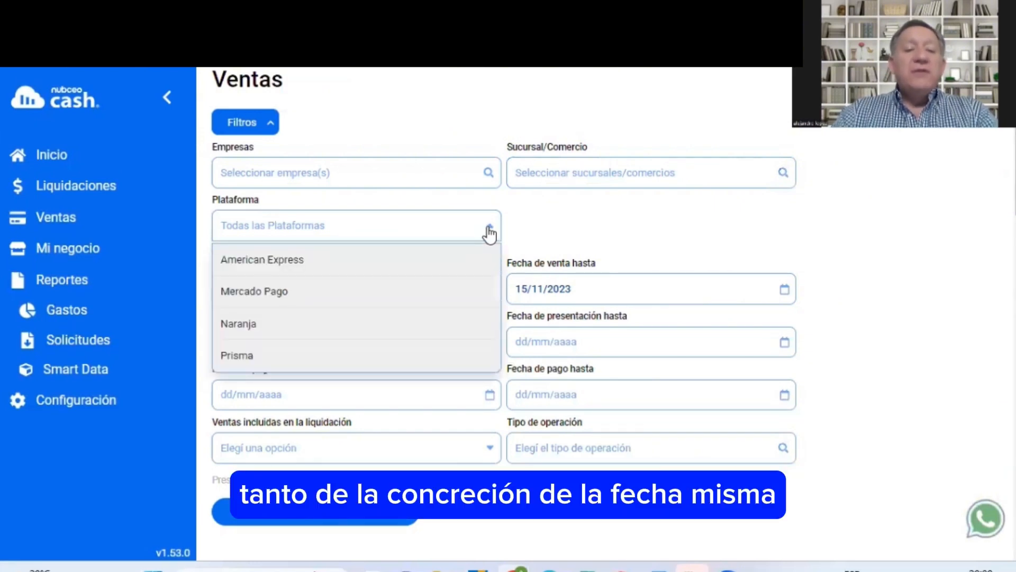
{"action": "left_click", "coordinate": [488, 231]}
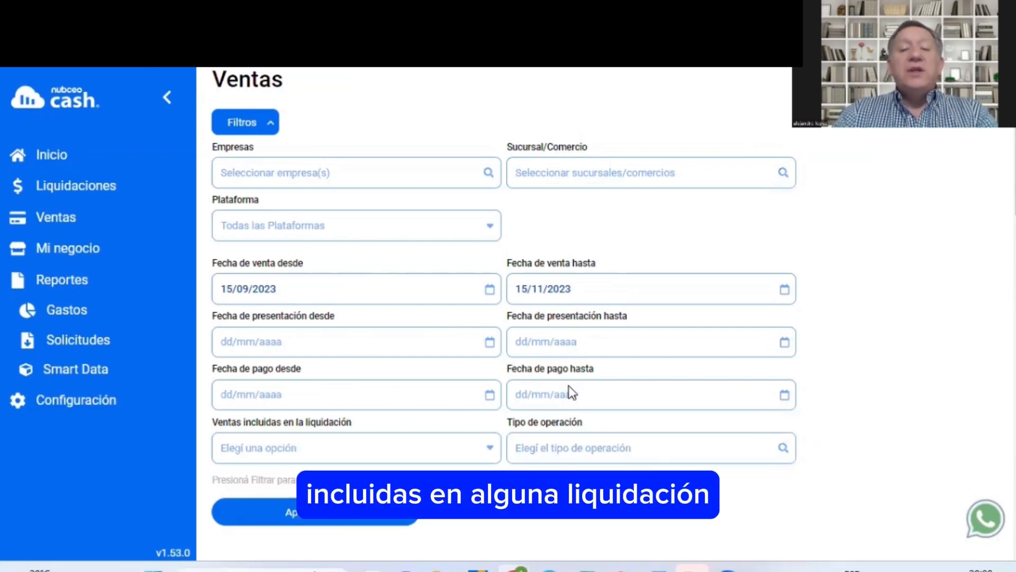
Step: Check the sales filter choices for inclusion in a settlement and for operation type, leaving both unselected
{"action": "scroll", "coordinate": [570, 393], "scroll_direction": "down", "scroll_amount": 2}
{"action": "scroll", "coordinate": [535, 366], "scroll_direction": "down", "scroll_amount": 4}
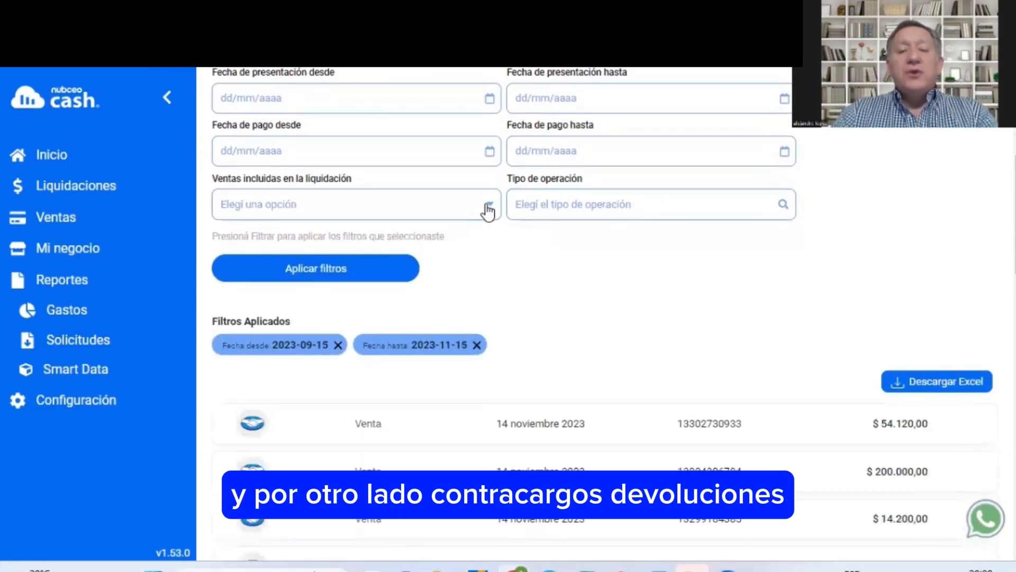
{"action": "left_click", "coordinate": [487, 212]}
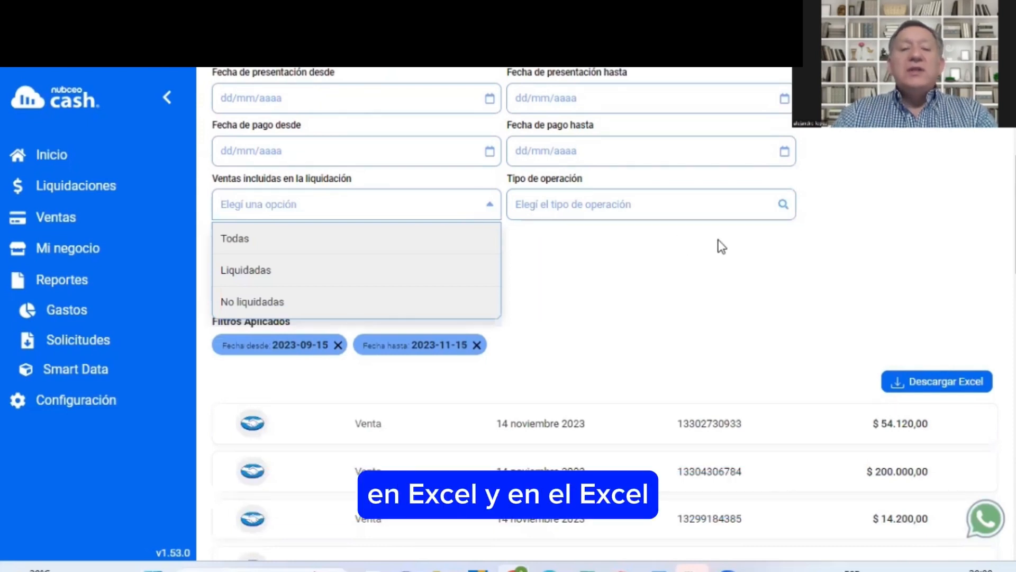
{"action": "left_click", "coordinate": [736, 216]}
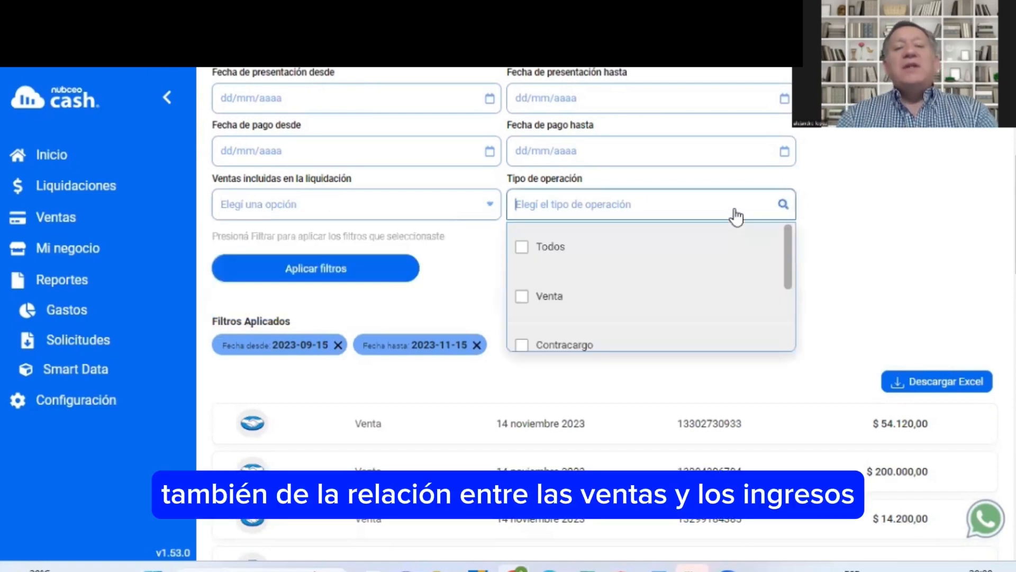
{"action": "scroll", "coordinate": [705, 262], "scroll_direction": "down", "scroll_amount": 2}
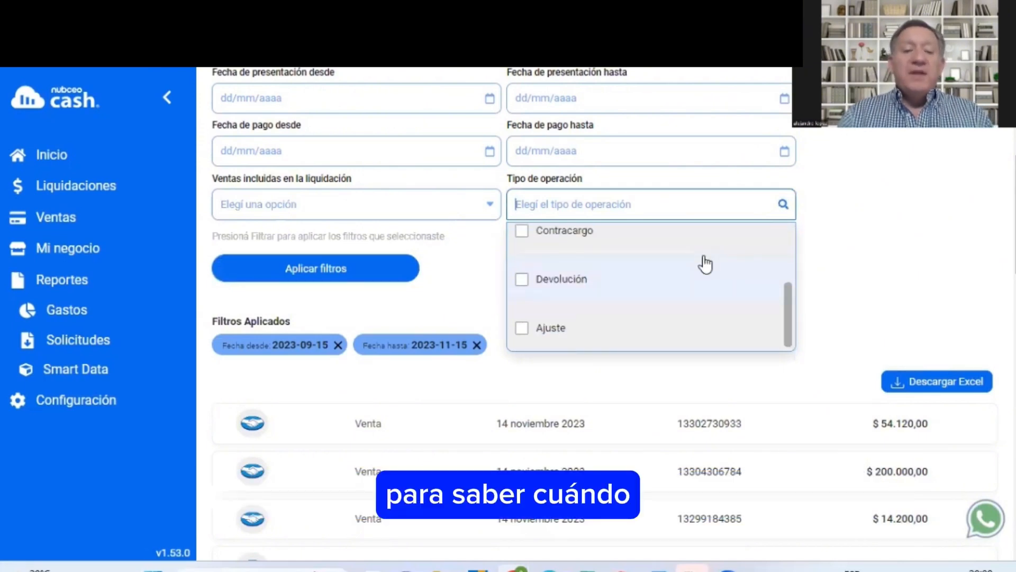
{"action": "scroll", "coordinate": [705, 264], "scroll_direction": "up", "scroll_amount": 3}
{"action": "scroll", "coordinate": [705, 264], "scroll_direction": "up", "scroll_amount": 3}
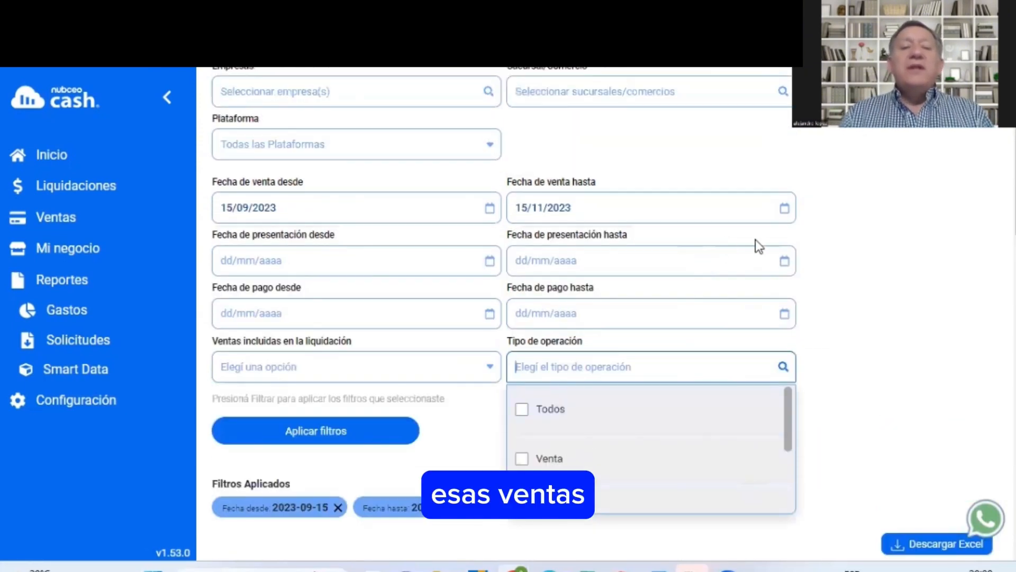
{"action": "scroll", "coordinate": [826, 271], "scroll_direction": "down", "scroll_amount": 2}
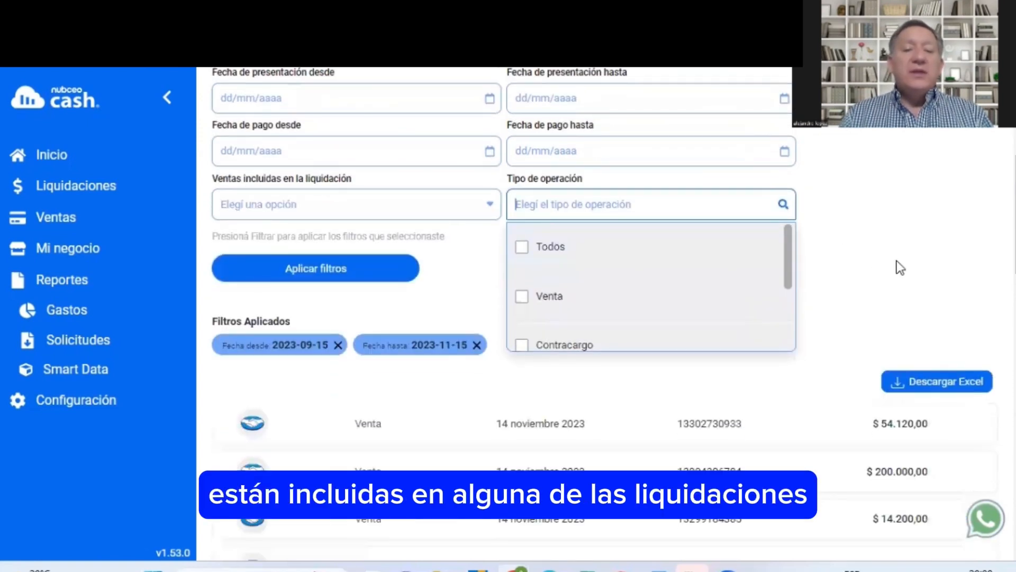
{"action": "left_click", "coordinate": [899, 260]}
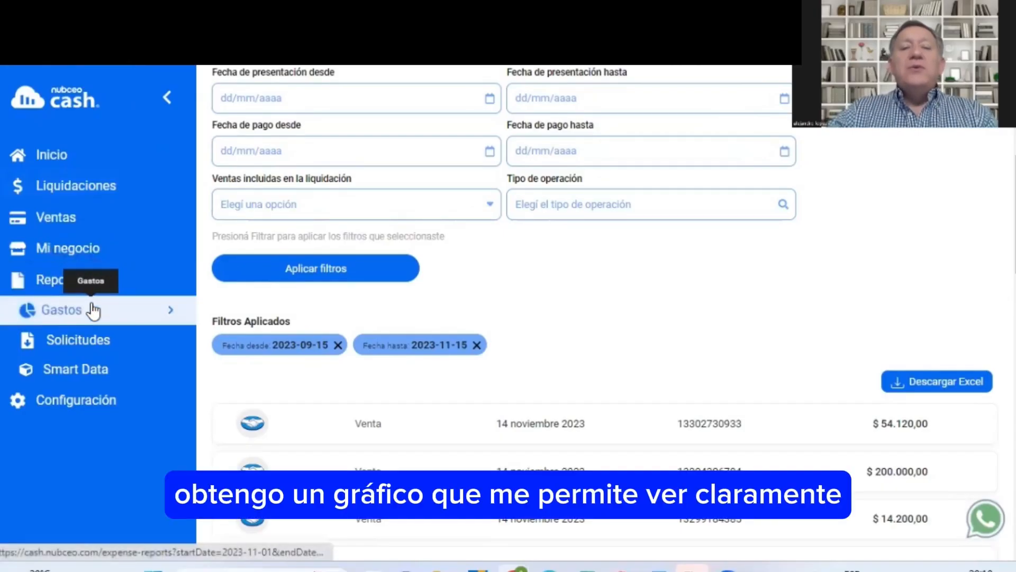
Step: Open the Gastos report and examine the summary chart and the detailed tax breakdown for the current month
{"action": "left_click", "coordinate": [93, 310]}
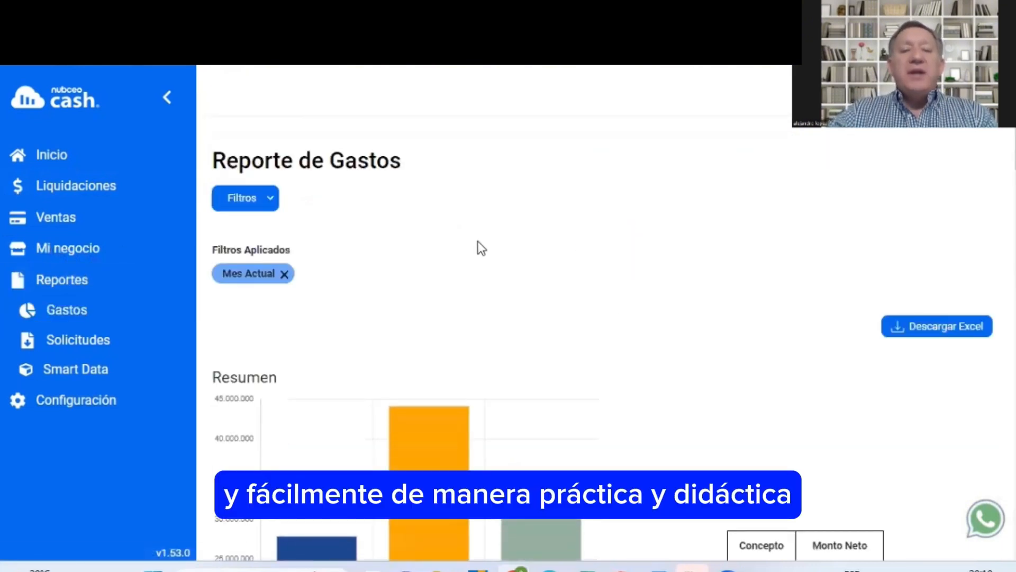
{"action": "scroll", "coordinate": [480, 248], "scroll_direction": "down", "scroll_amount": 2}
{"action": "scroll", "coordinate": [480, 244], "scroll_direction": "down", "scroll_amount": 4}
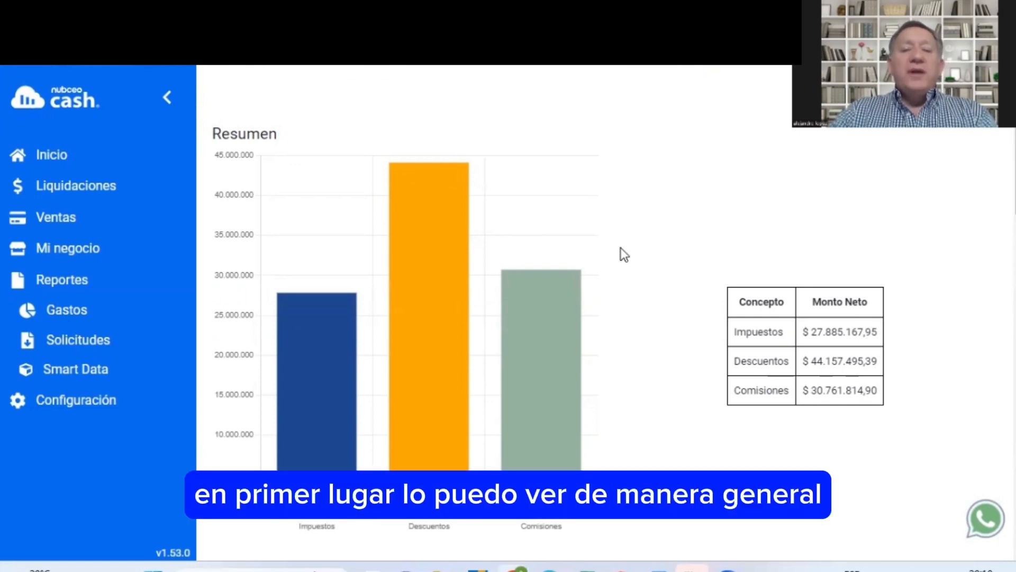
{"action": "scroll", "coordinate": [624, 254], "scroll_direction": "down", "scroll_amount": 3}
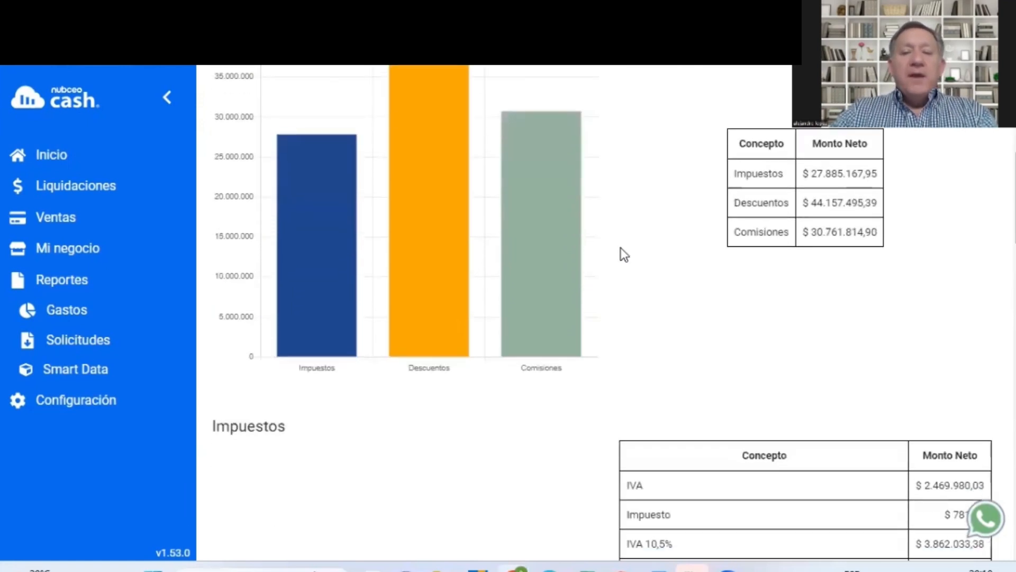
{"action": "scroll", "coordinate": [624, 254], "scroll_direction": "down", "scroll_amount": 2}
{"action": "scroll", "coordinate": [624, 254], "scroll_direction": "down", "scroll_amount": 3}
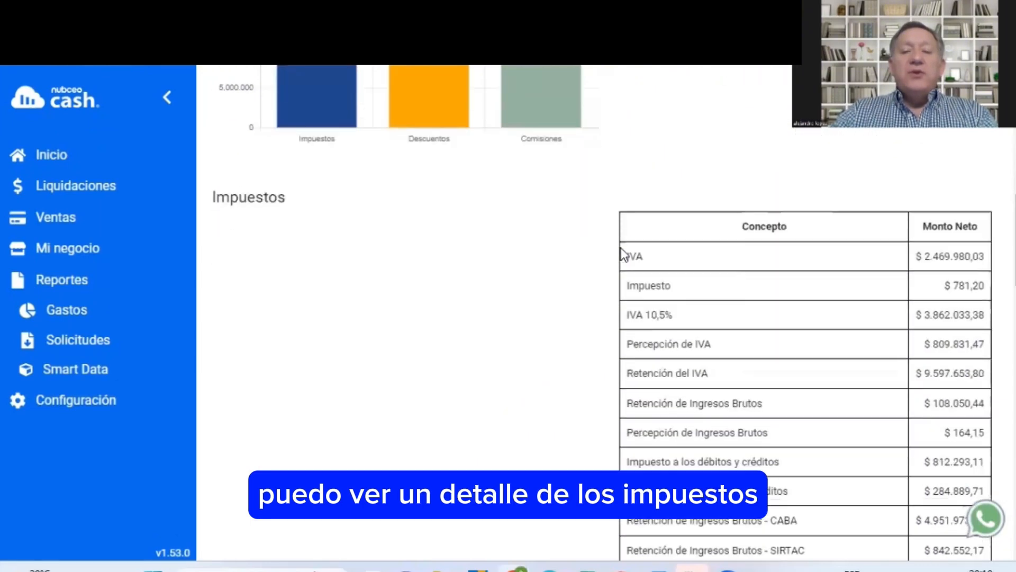
Step: Read through the full Impuestos breakdown by concept and the Descuentos chart and table in the expense report
{"action": "scroll", "coordinate": [624, 254], "scroll_direction": "down", "scroll_amount": 3}
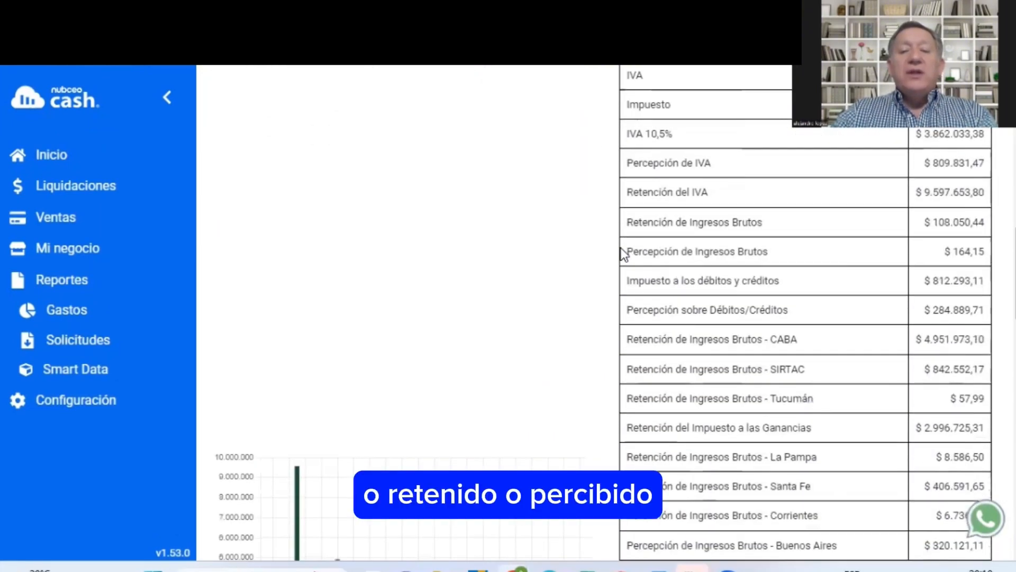
{"action": "scroll", "coordinate": [623, 254], "scroll_direction": "down", "scroll_amount": 3}
{"action": "scroll", "coordinate": [623, 254], "scroll_direction": "down", "scroll_amount": 1}
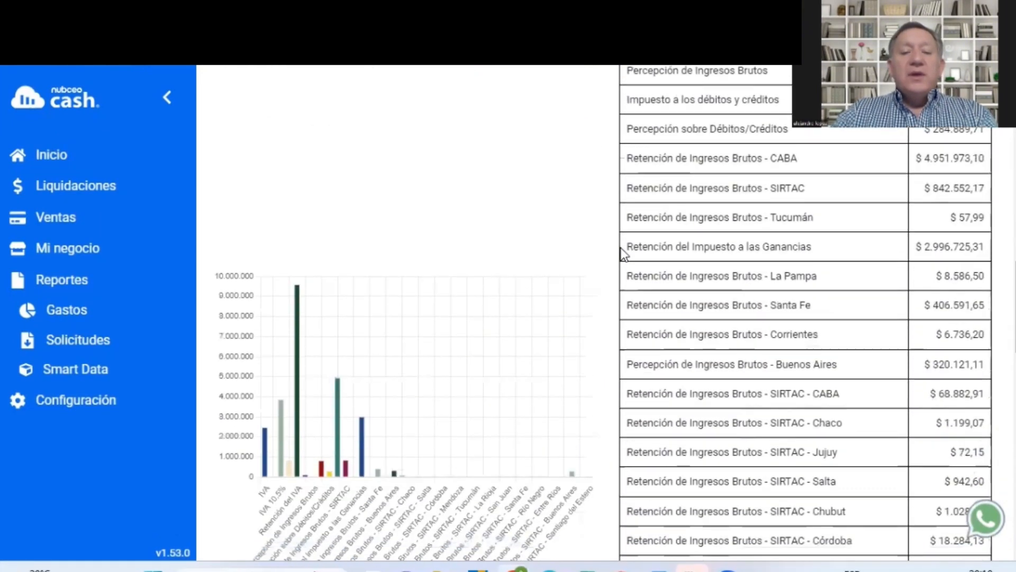
{"action": "scroll", "coordinate": [624, 255], "scroll_direction": "down", "scroll_amount": 1}
{"action": "scroll", "coordinate": [624, 254], "scroll_direction": "down", "scroll_amount": 3}
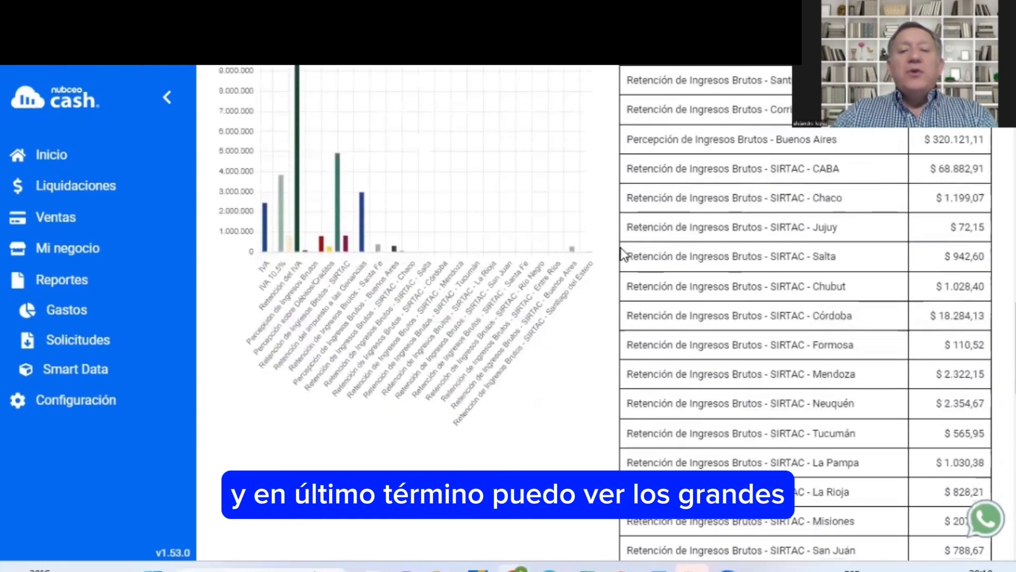
{"action": "scroll", "coordinate": [624, 254], "scroll_direction": "down", "scroll_amount": 3}
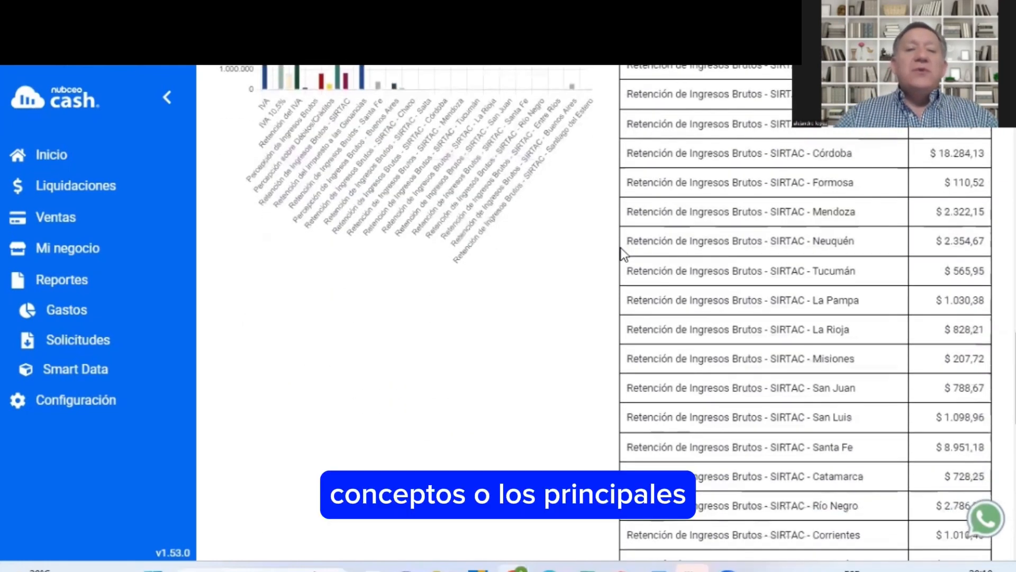
{"action": "scroll", "coordinate": [623, 254], "scroll_direction": "down", "scroll_amount": 3}
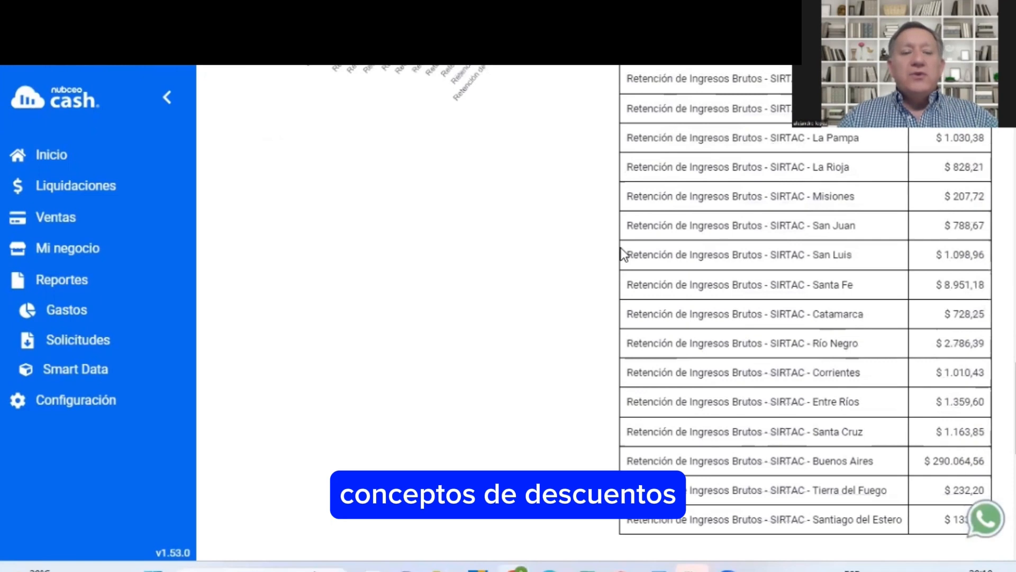
{"action": "scroll", "coordinate": [624, 254], "scroll_direction": "down", "scroll_amount": 3}
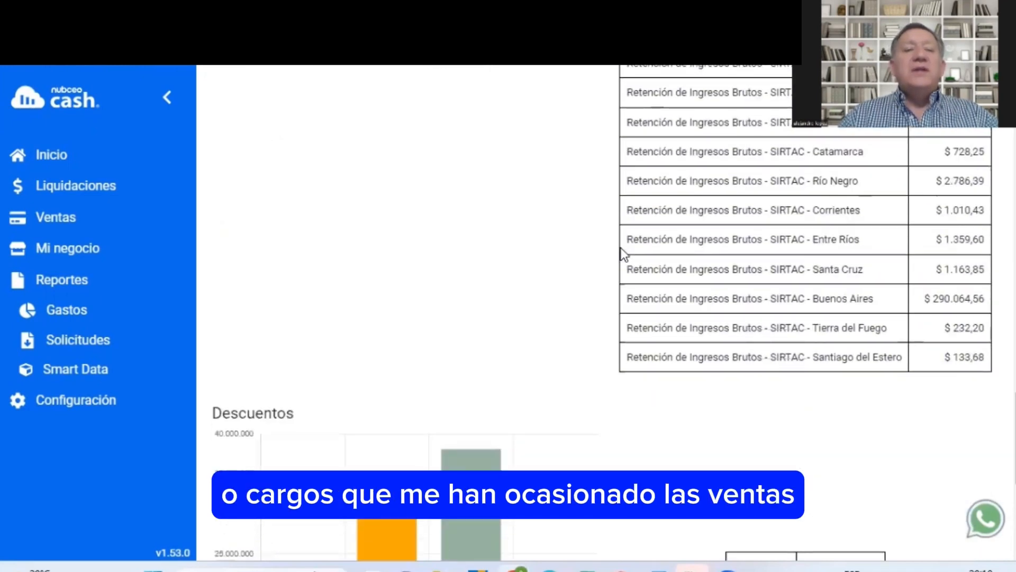
{"action": "scroll", "coordinate": [625, 250], "scroll_direction": "down", "scroll_amount": 3}
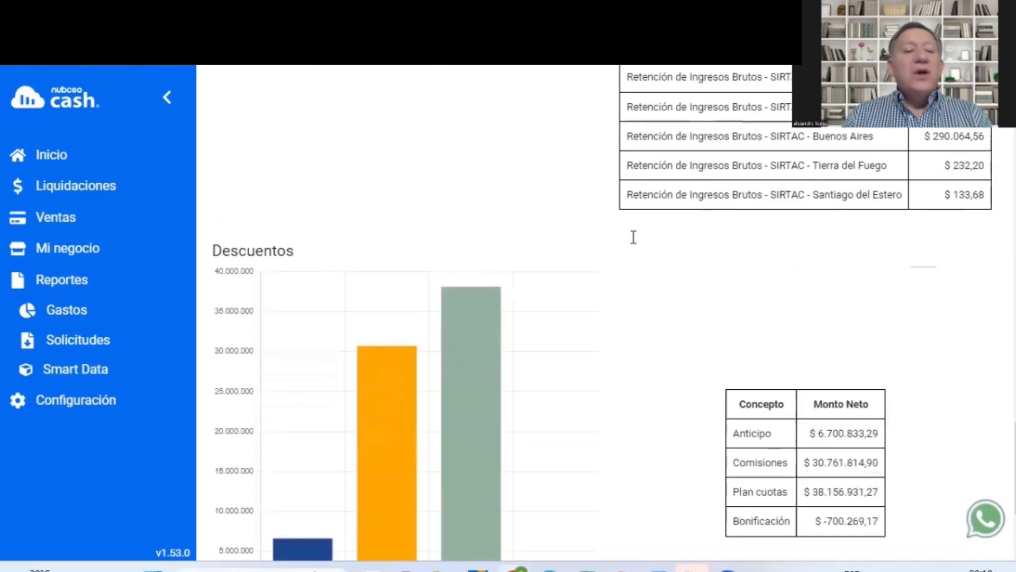
{"action": "scroll", "coordinate": [633, 237], "scroll_direction": "down", "scroll_amount": 2}
{"action": "scroll", "coordinate": [633, 238], "scroll_direction": "down", "scroll_amount": 2}
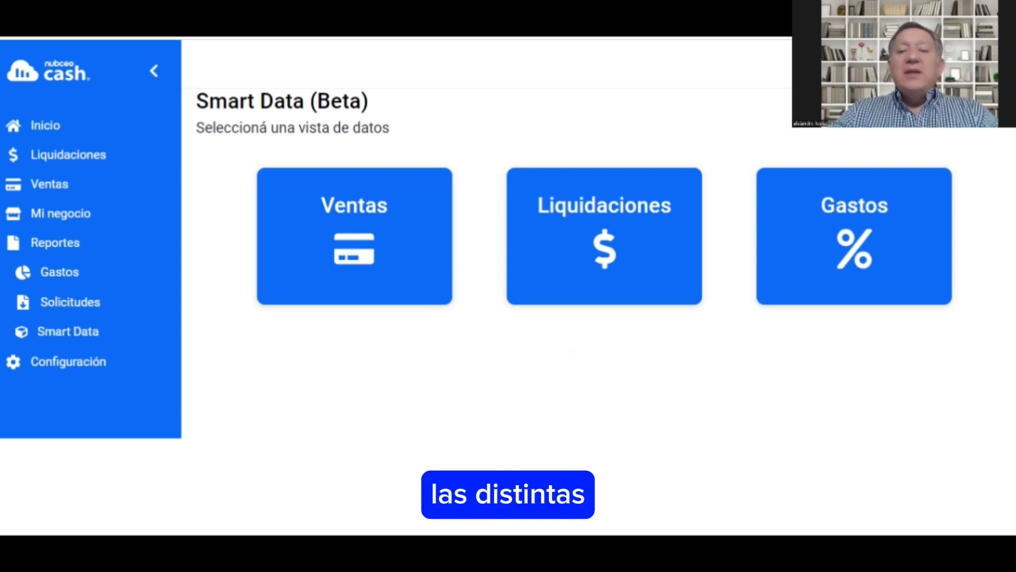
Step: Open the Smart Data Ventas view, enable Modo Pivot and set Tarjeta above Plataforma as the row groups
{"action": "left_click", "coordinate": [397, 301]}
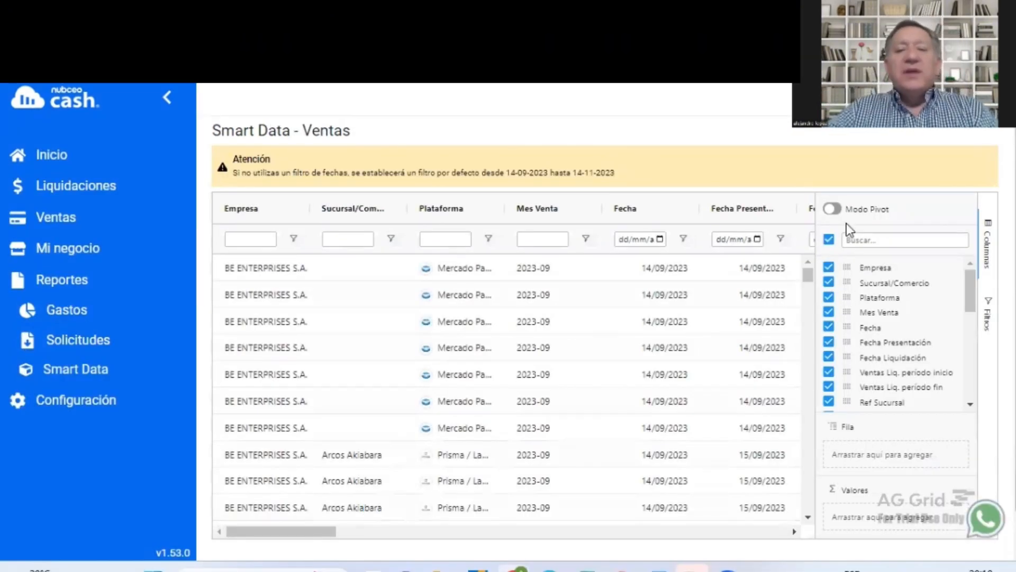
{"action": "left_click", "coordinate": [831, 209]}
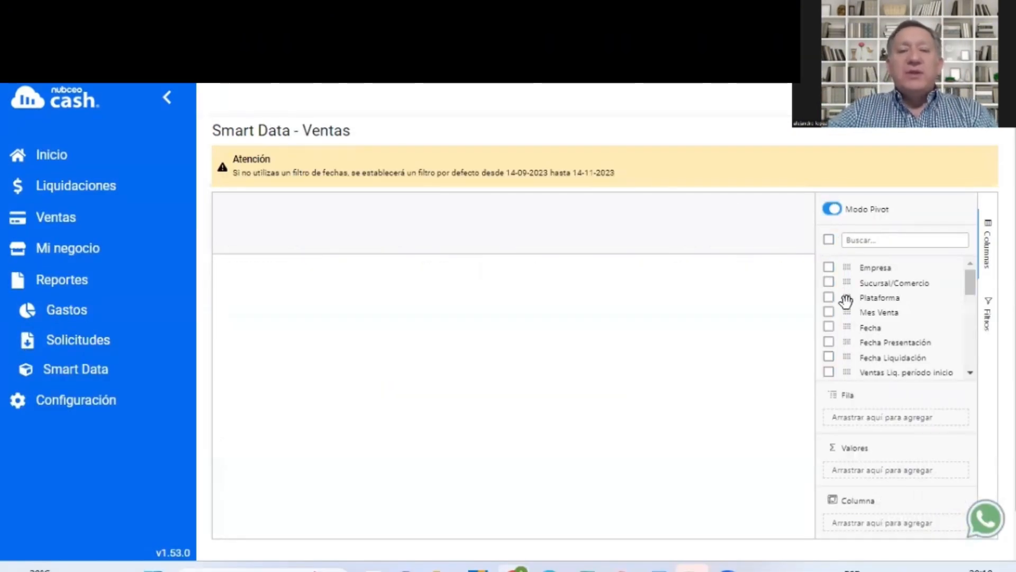
{"action": "left_click_drag", "start_coordinate": [846, 296], "coordinate": [855, 416]}
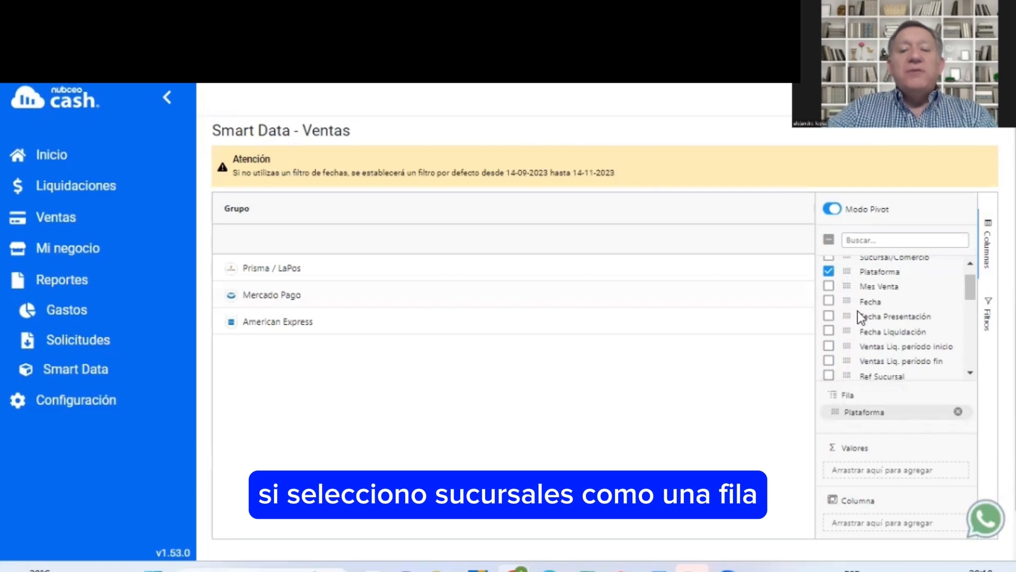
{"action": "scroll", "coordinate": [874, 323], "scroll_direction": "down", "scroll_amount": 3}
{"action": "left_click_drag", "start_coordinate": [856, 320], "coordinate": [854, 418]}
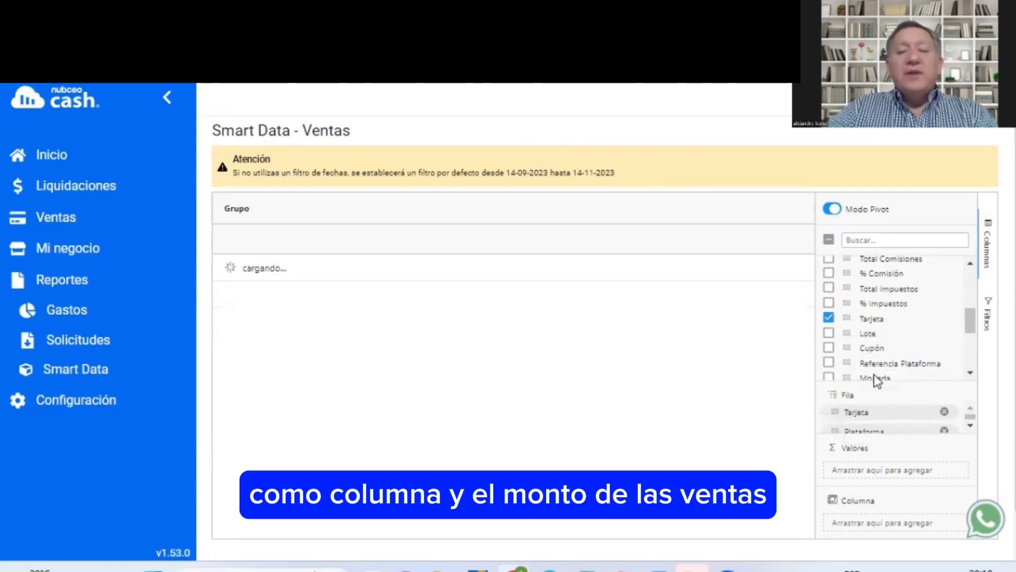
Step: Add the sum of Monto Bruto as the value of the sales pivot
{"action": "scroll", "coordinate": [894, 324], "scroll_direction": "up", "scroll_amount": 3}
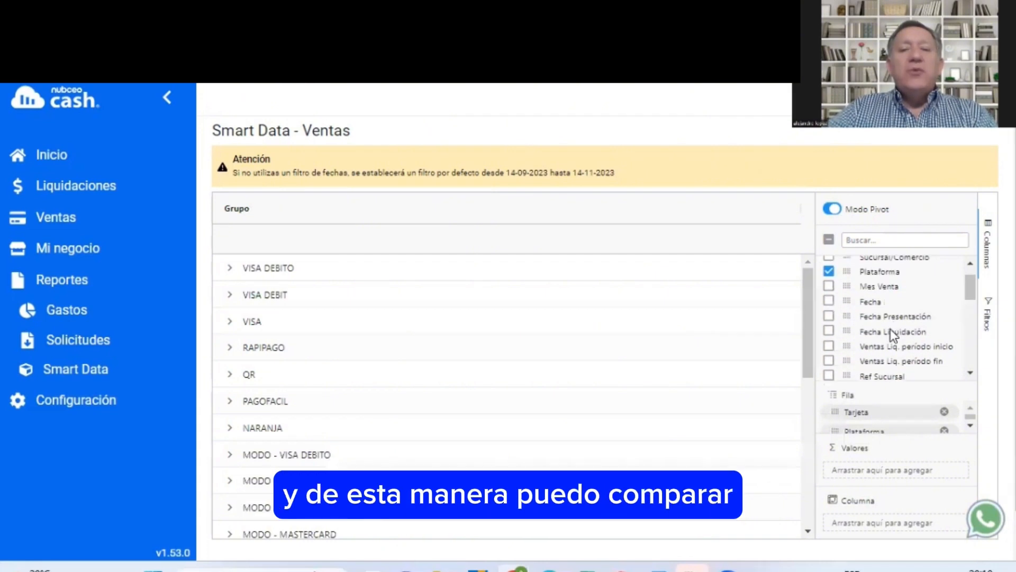
{"action": "scroll", "coordinate": [901, 323], "scroll_direction": "down", "scroll_amount": 5}
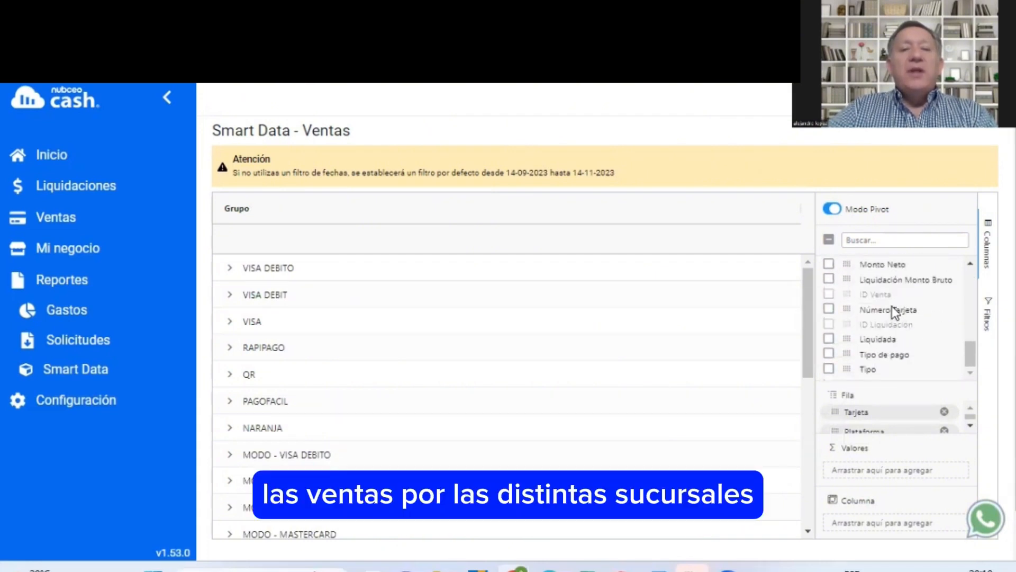
{"action": "scroll", "coordinate": [874, 317], "scroll_direction": "up", "scroll_amount": 2}
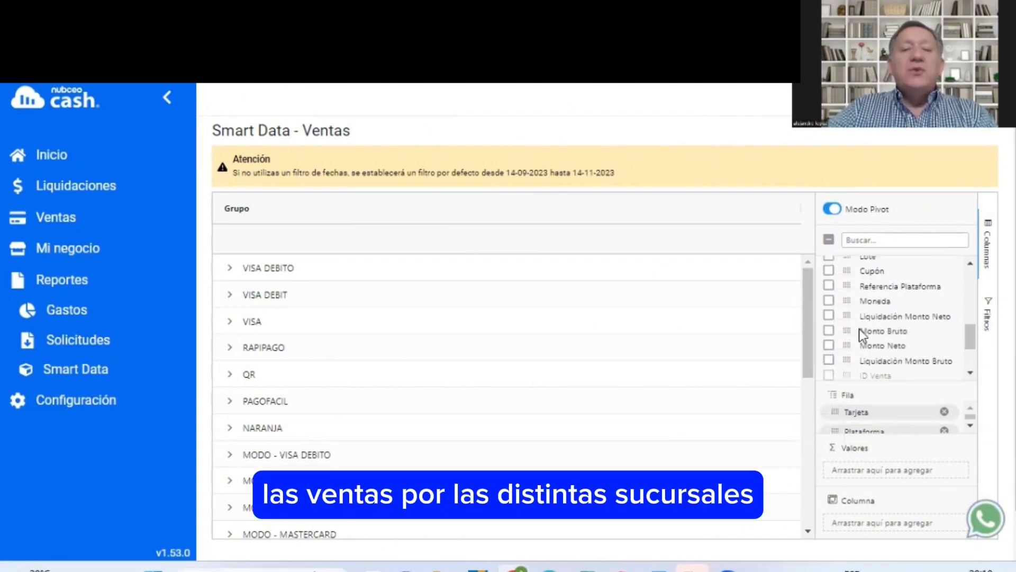
{"action": "left_click", "coordinate": [830, 332]}
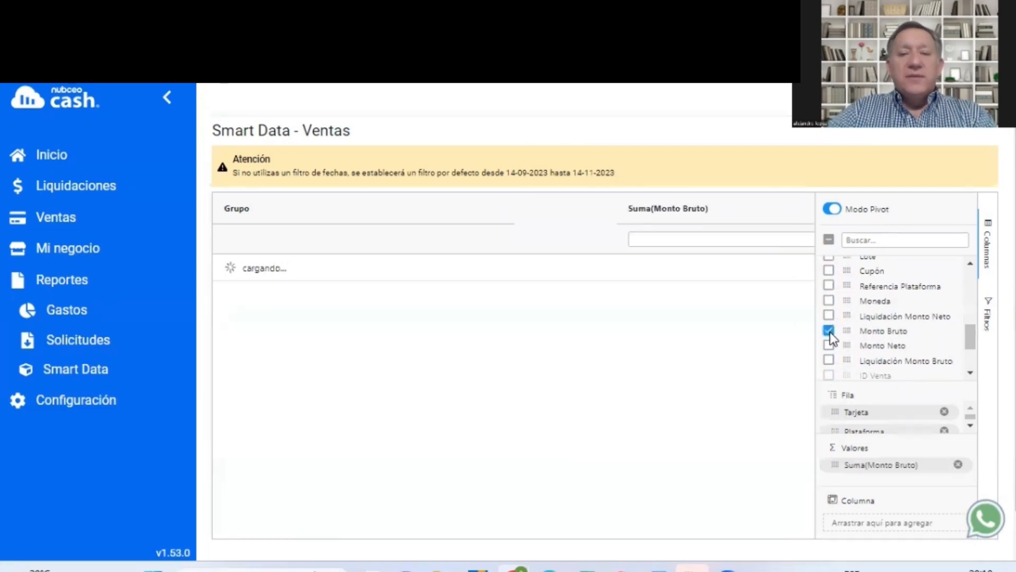
Step: Find the Mes Venta field and add it as the column grouping of the sales pivot
{"action": "left_click", "coordinate": [869, 245]}
{"action": "type", "text": "mes"}
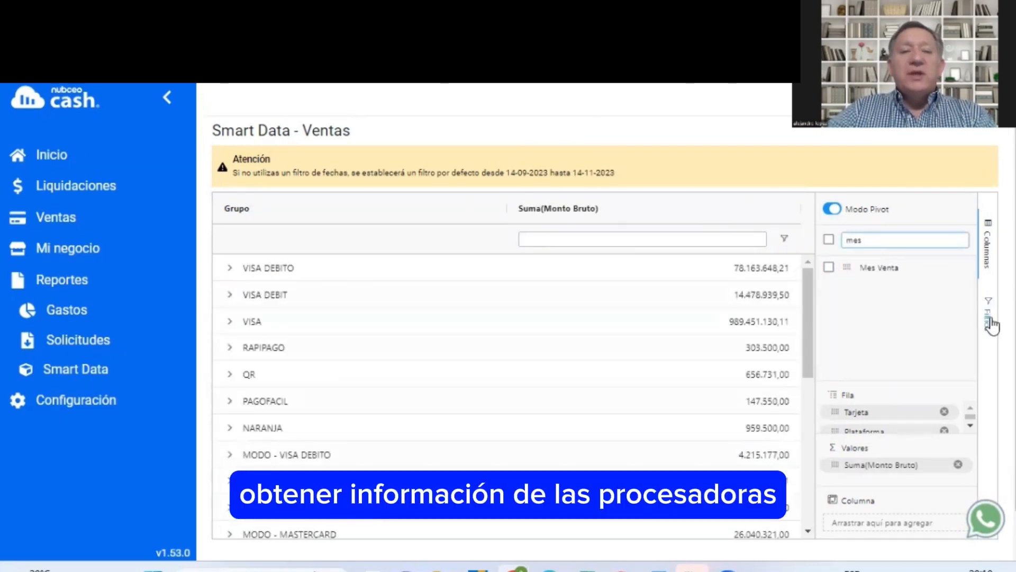
{"action": "left_click_drag", "start_coordinate": [849, 268], "coordinate": [884, 522]}
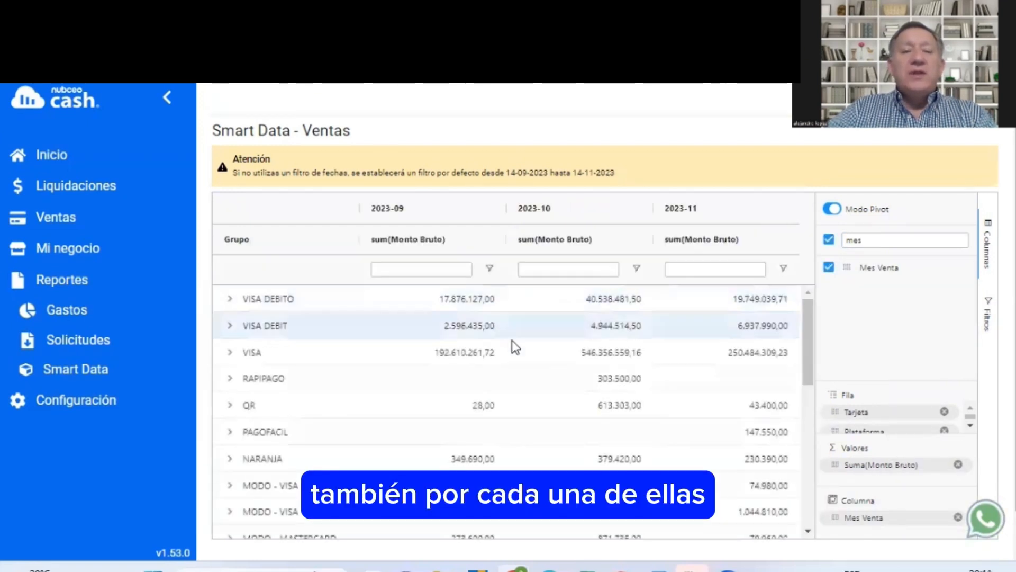
{"action": "scroll", "coordinate": [510, 360], "scroll_direction": "down", "scroll_amount": 1}
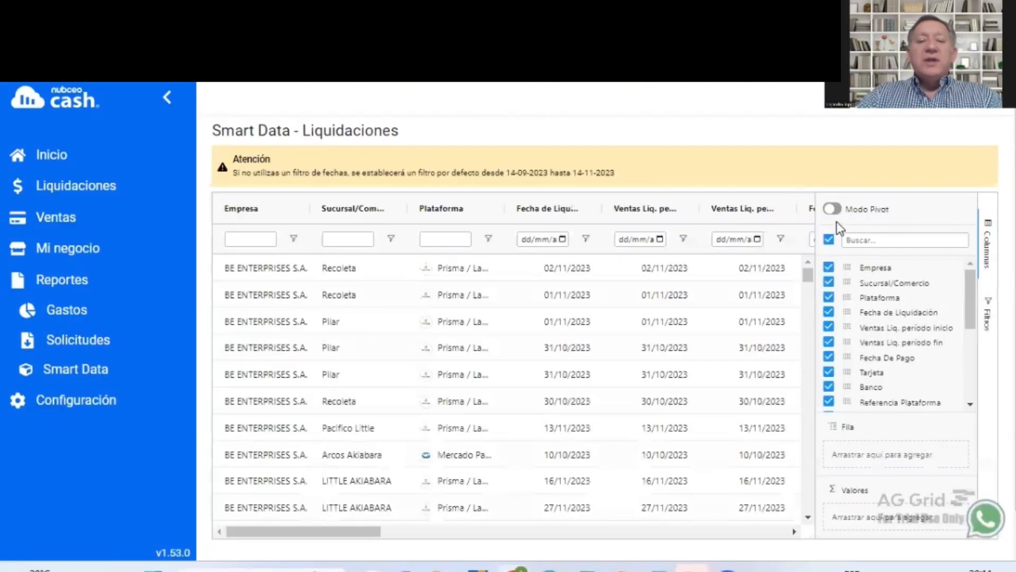
Step: Enable Modo Pivot for Liquidaciones, group rows by Sucursal/Comercio above Plataforma, and add the sum of Monto Neto as value
{"action": "left_click", "coordinate": [832, 208]}
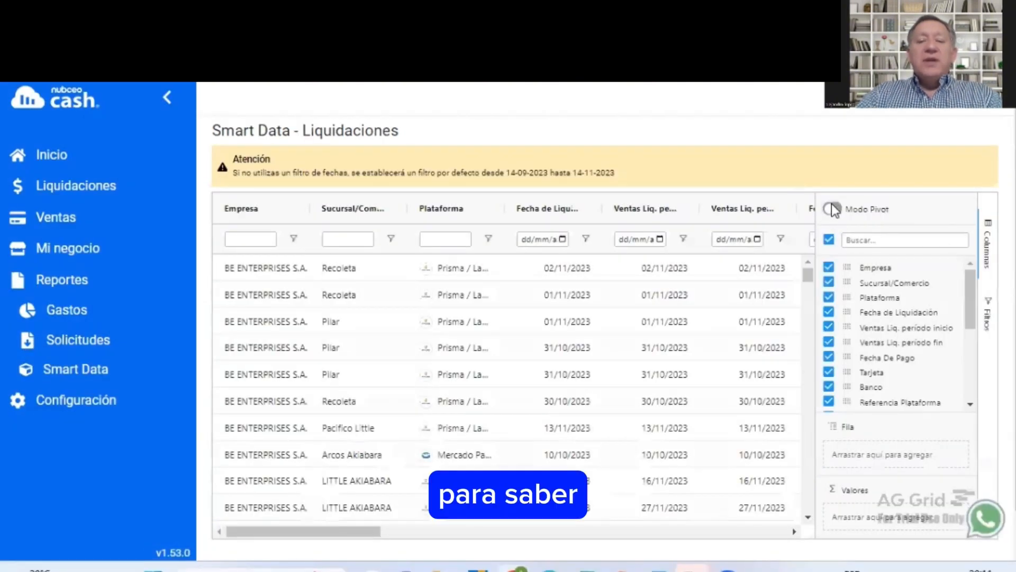
{"action": "left_click_drag", "start_coordinate": [847, 283], "coordinate": [852, 426]}
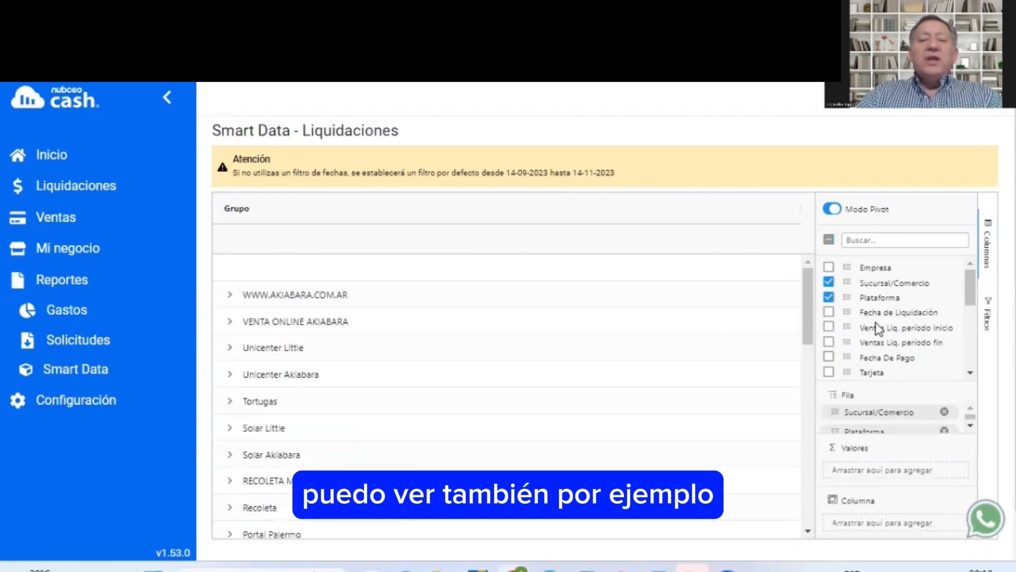
{"action": "left_click", "coordinate": [850, 238]}
{"action": "type", "text": "mo"}
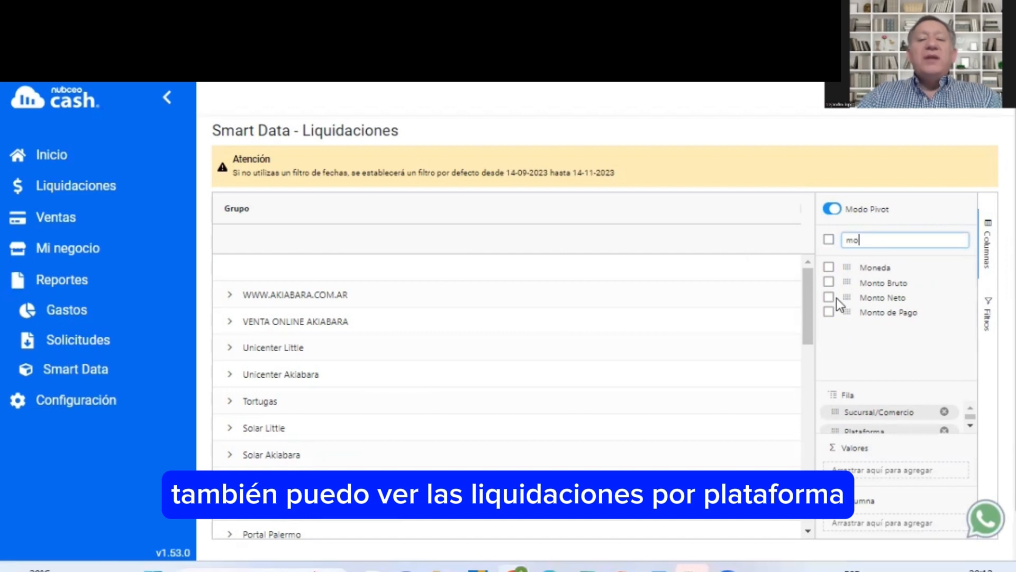
{"action": "left_click", "coordinate": [830, 297]}
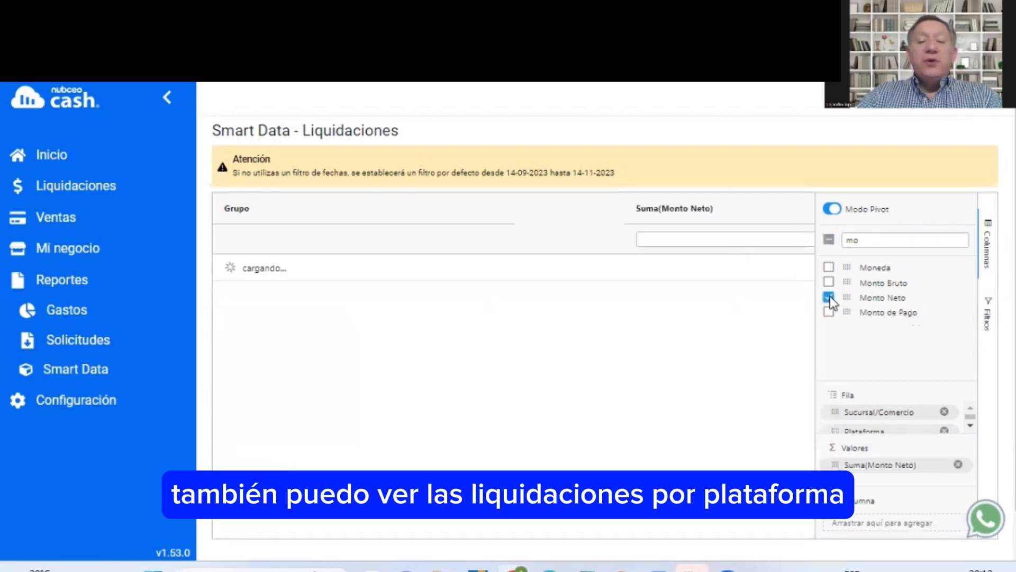
Step: Add Mes Liquidación as the column grouping of the settlements pivot and look through the monthly net amounts per branch
{"action": "left_click", "coordinate": [871, 238]}
{"action": "key", "text": "BackSpace"}
{"action": "type", "text": "es"}
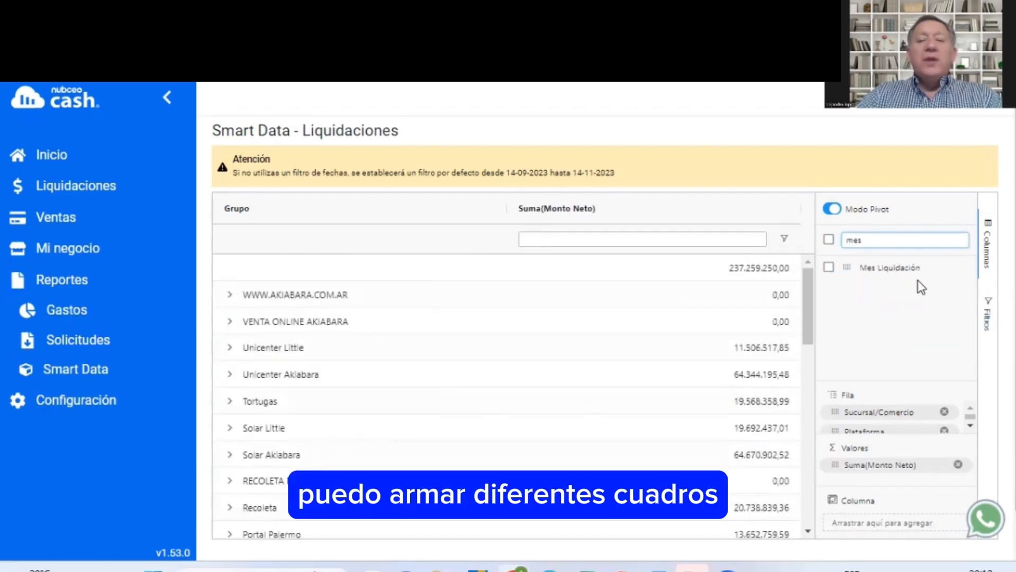
{"action": "left_click_drag", "start_coordinate": [846, 267], "coordinate": [882, 526]}
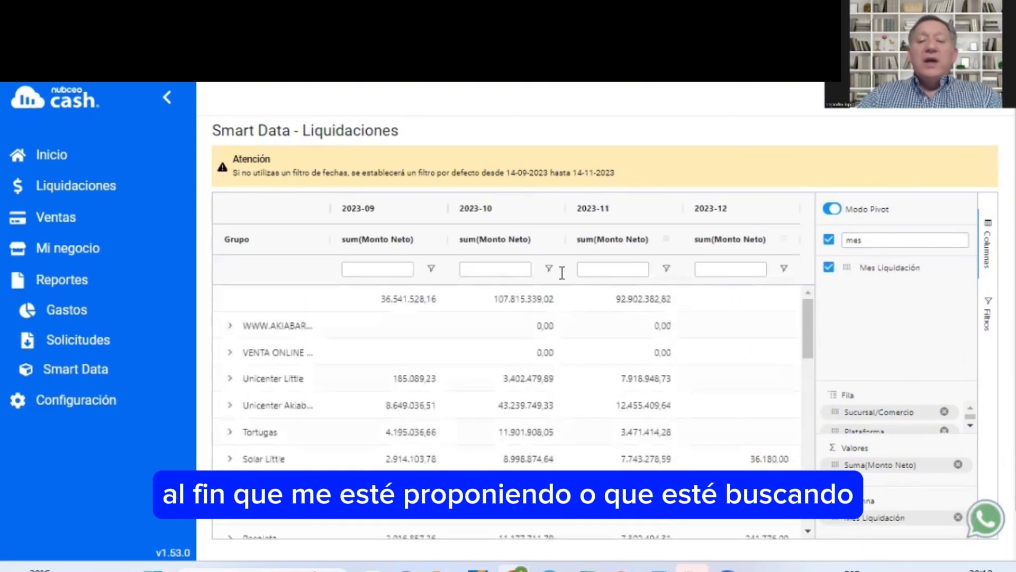
{"action": "scroll", "coordinate": [526, 307], "scroll_direction": "down", "scroll_amount": 8}
{"action": "scroll", "coordinate": [560, 415], "scroll_direction": "down", "scroll_amount": 5}
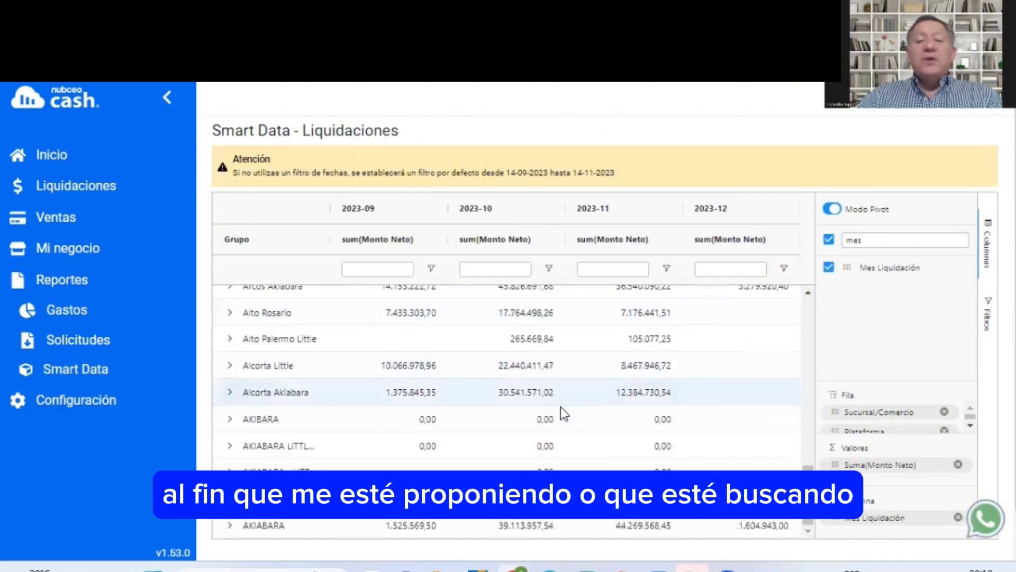
{"action": "left_click_drag", "start_coordinate": [735, 211], "coordinate": [739, 94]}
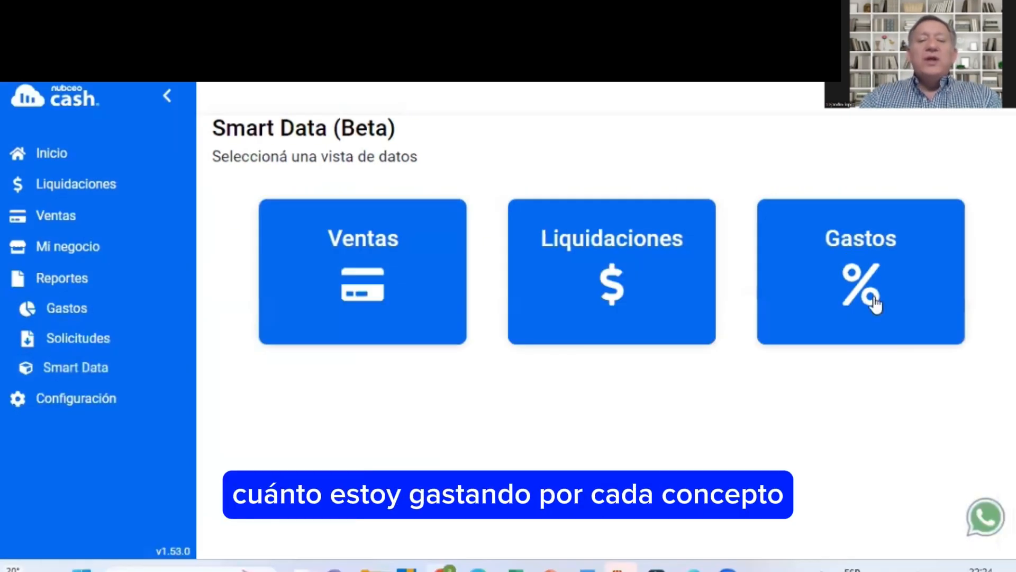
Step: Open the Smart Data Gastos view, enable Modo Pivot and group the rows by Concepto
{"action": "left_click", "coordinate": [857, 274]}
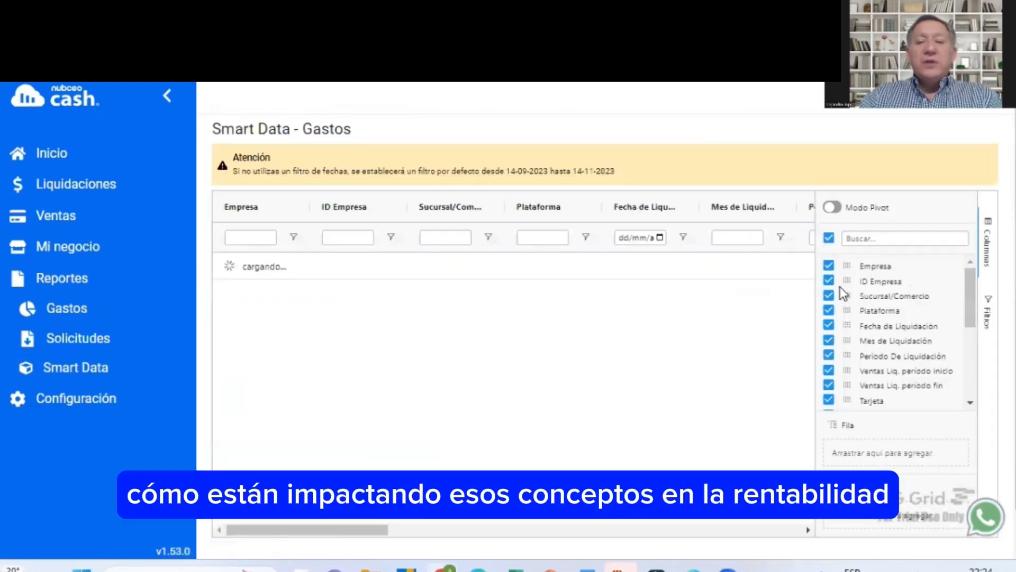
{"action": "scroll", "coordinate": [847, 288], "scroll_direction": "down", "scroll_amount": 5}
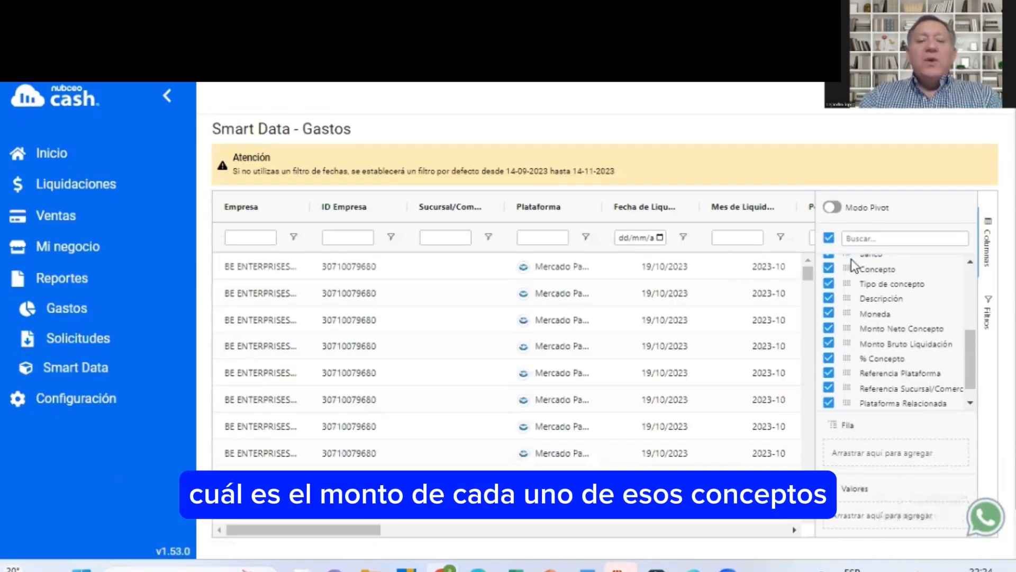
{"action": "scroll", "coordinate": [853, 265], "scroll_direction": "up", "scroll_amount": 3}
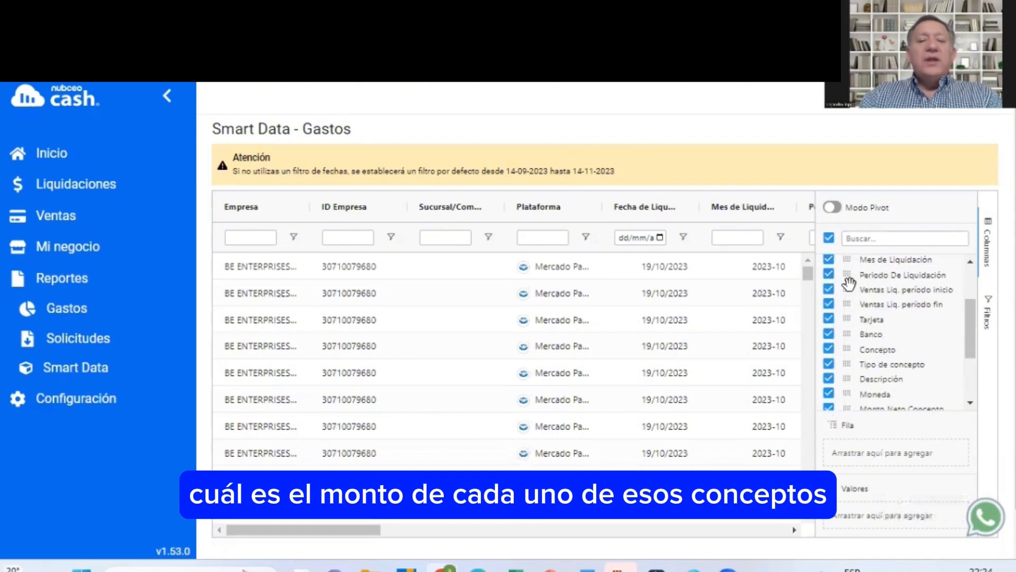
{"action": "left_click", "coordinate": [835, 208]}
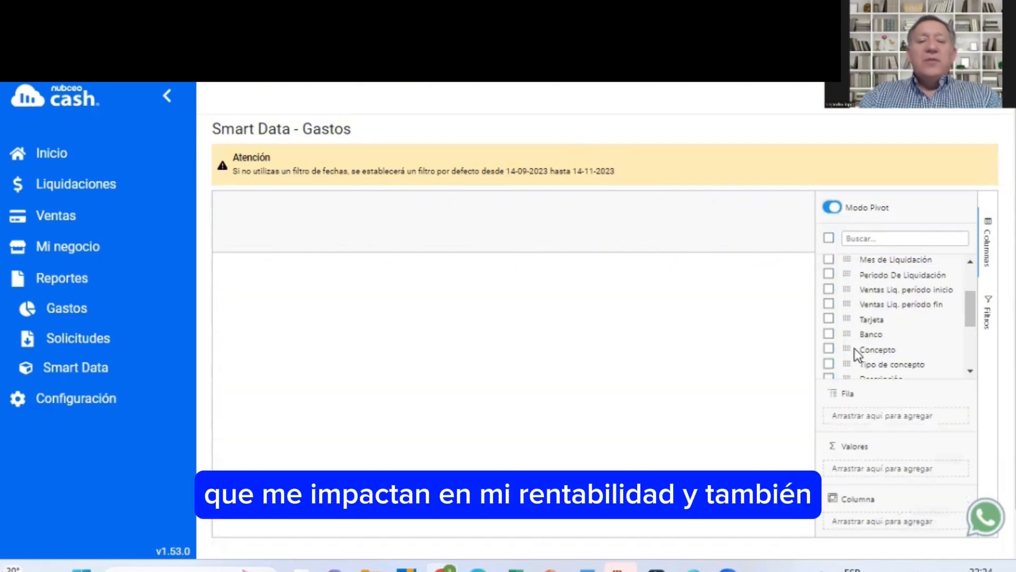
{"action": "left_click_drag", "start_coordinate": [858, 348], "coordinate": [841, 414]}
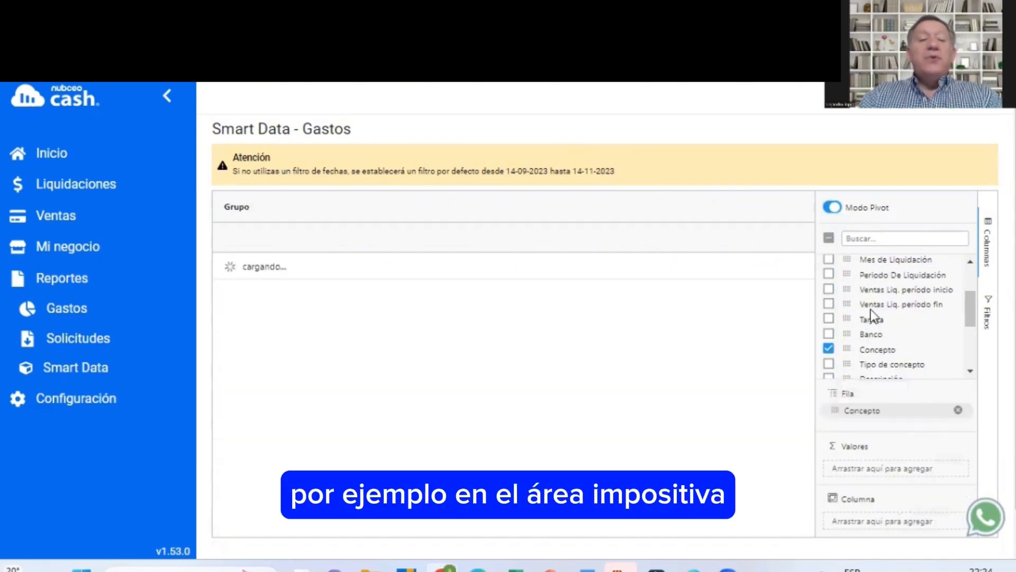
Step: Add the sum of Monto Neto Concepto as the expense pivot's value and Mes de Liquidación as its column grouping
{"action": "left_click", "coordinate": [860, 238]}
{"action": "type", "text": "mon"}
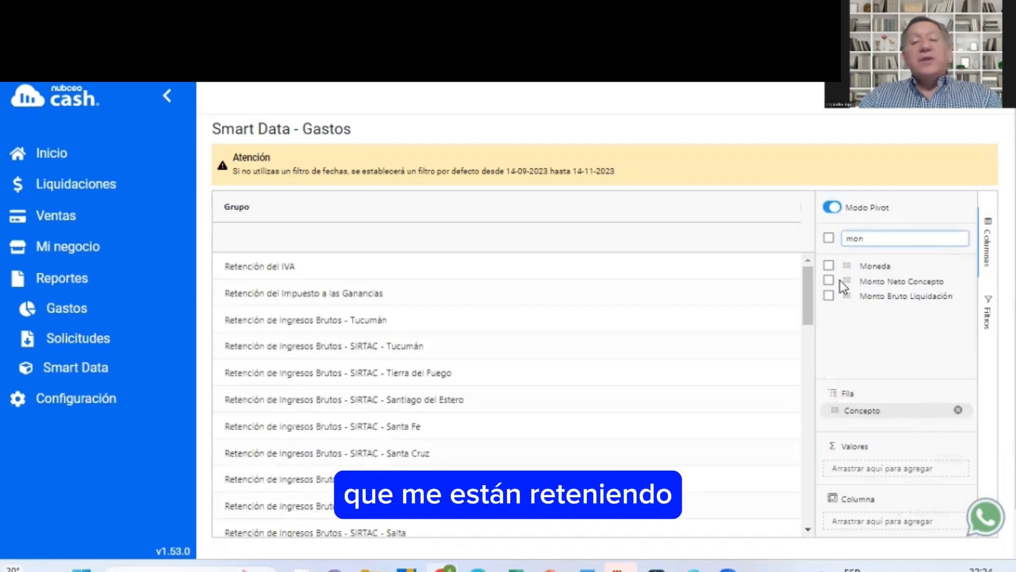
{"action": "left_click_drag", "start_coordinate": [846, 280], "coordinate": [845, 458]}
{"action": "key", "text": "BackSpace"}
{"action": "key", "text": "BackSpace"}
{"action": "type", "text": "es"}
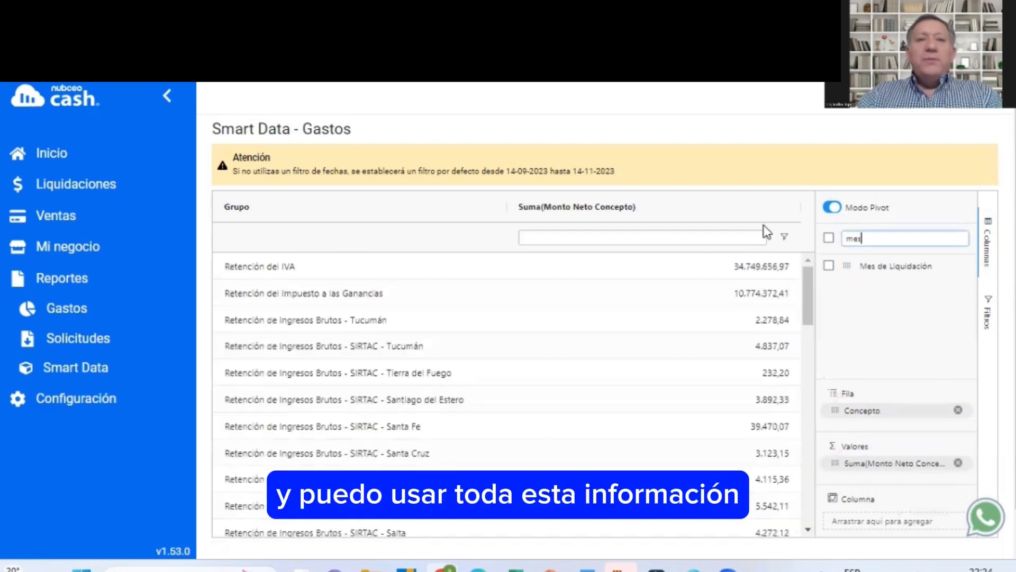
{"action": "left_click_drag", "start_coordinate": [838, 269], "coordinate": [865, 500]}
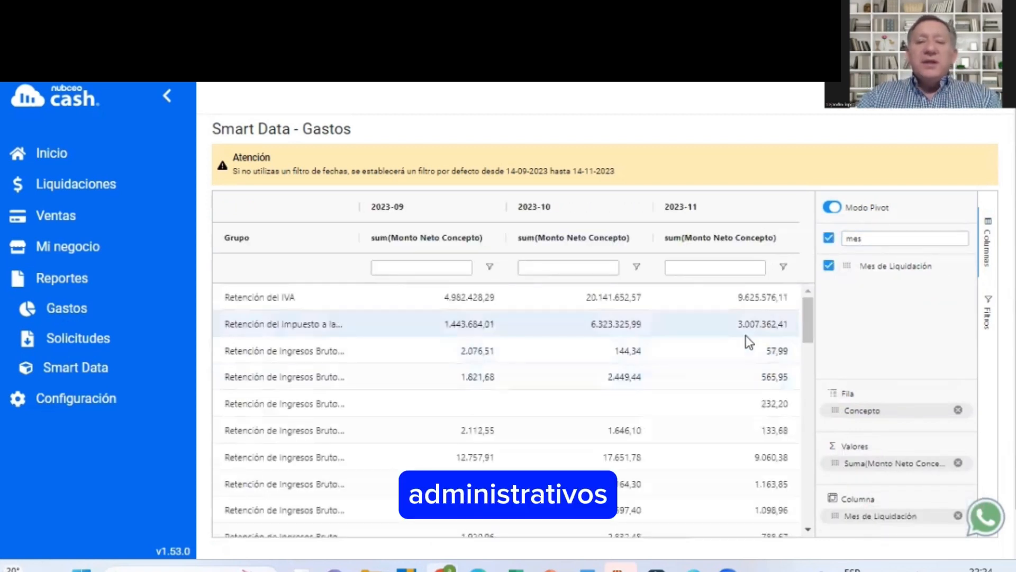
Step: Look through the monthly net amounts of all expense concepts in the pivot, from Retención del IVA down to Bonificación
{"action": "scroll", "coordinate": [641, 357], "scroll_direction": "down", "scroll_amount": 15}
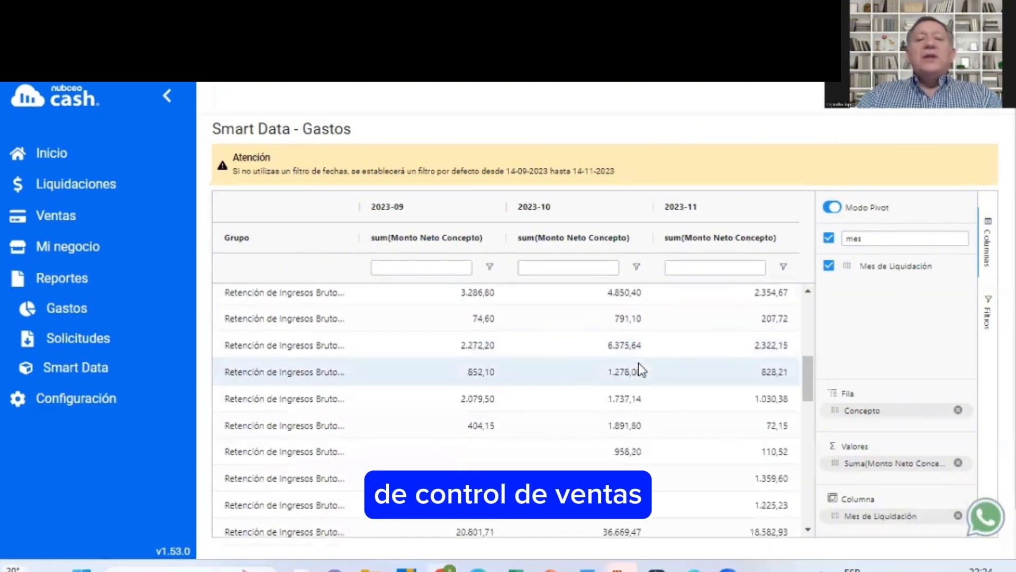
{"action": "scroll", "coordinate": [634, 367], "scroll_direction": "down", "scroll_amount": 5}
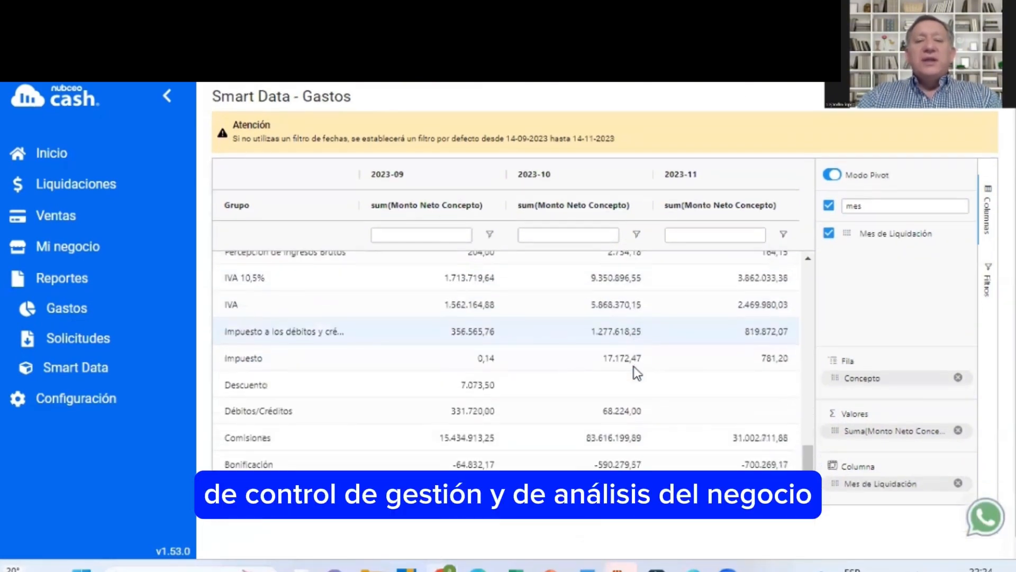
{"action": "scroll", "coordinate": [625, 358], "scroll_direction": "up", "scroll_amount": 3}
{"action": "scroll", "coordinate": [612, 344], "scroll_direction": "up", "scroll_amount": 10}
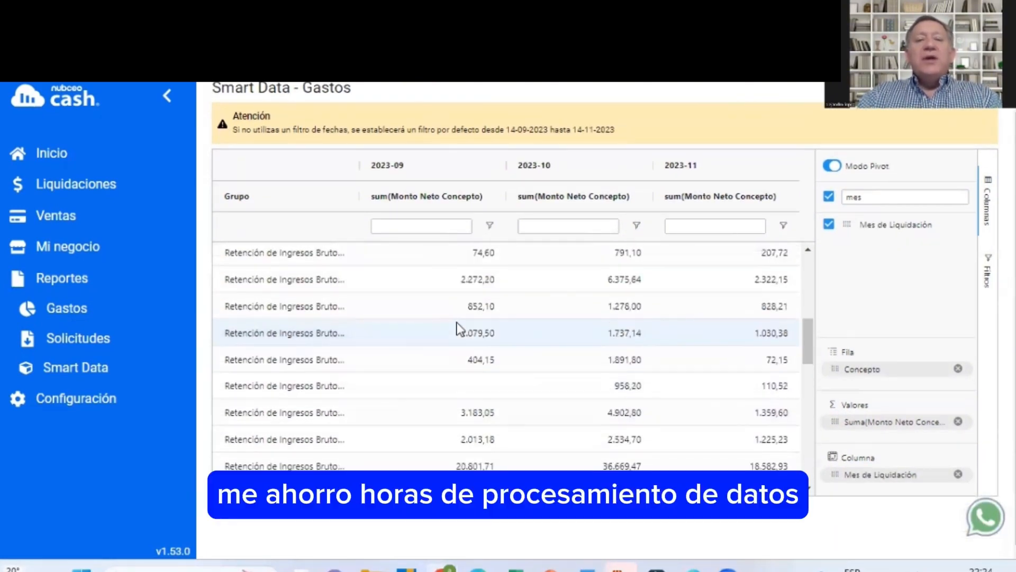
Step: Create a grouped column Pivot Chart from all rows of the expense pivot and enlarge the chart window
{"action": "left_click", "coordinate": [267, 293]}
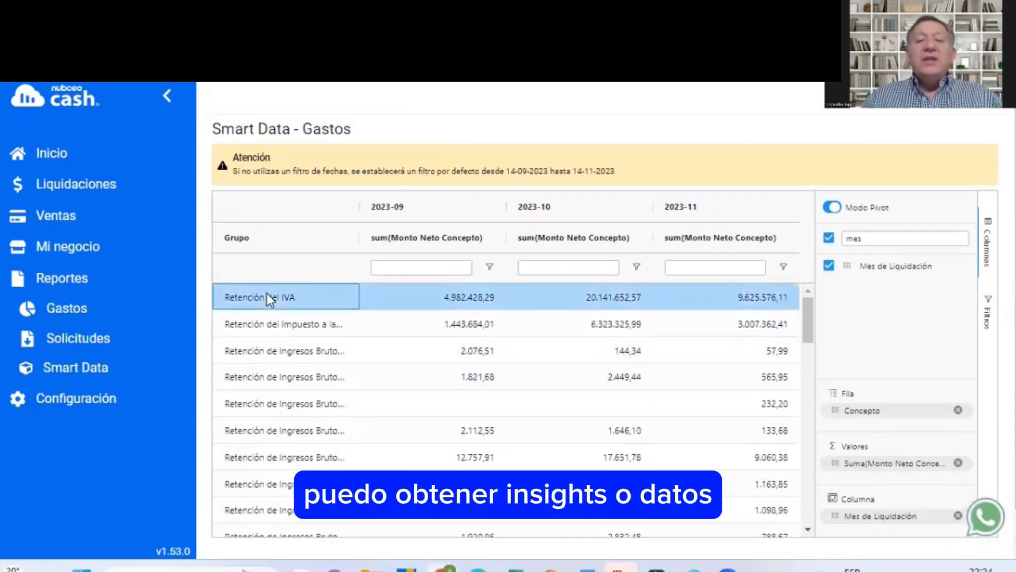
{"action": "key", "text": "ctrl+a"}
{"action": "right_click", "coordinate": [272, 296]}
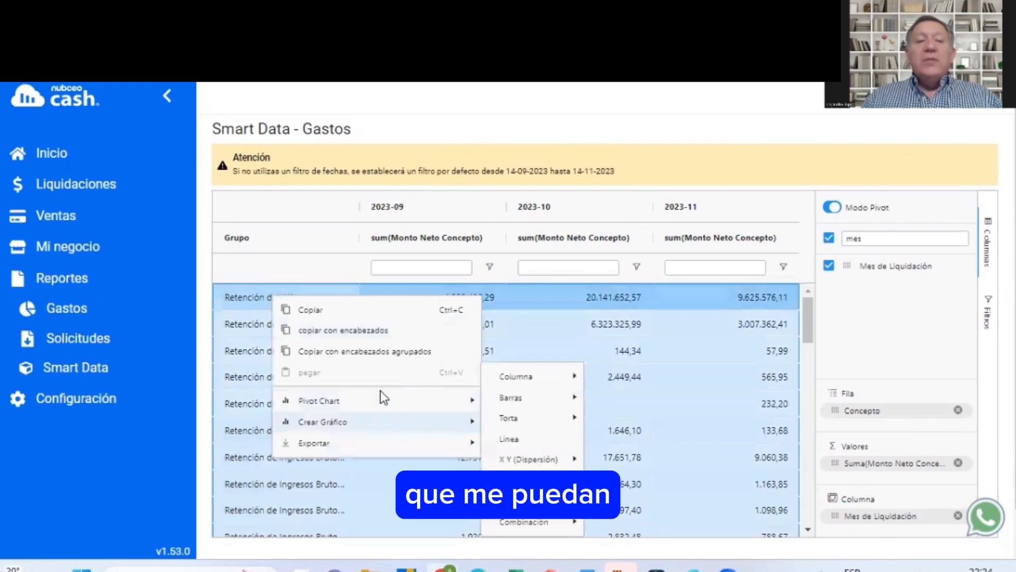
{"action": "mouse_move", "coordinate": [395, 404]}
{"action": "mouse_move", "coordinate": [523, 407]}
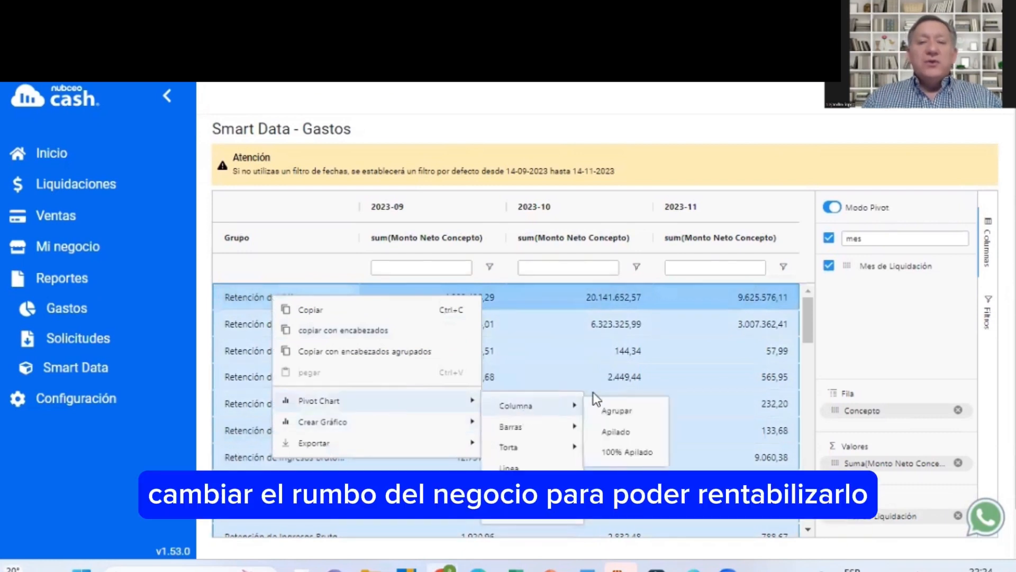
{"action": "left_click", "coordinate": [616, 413]}
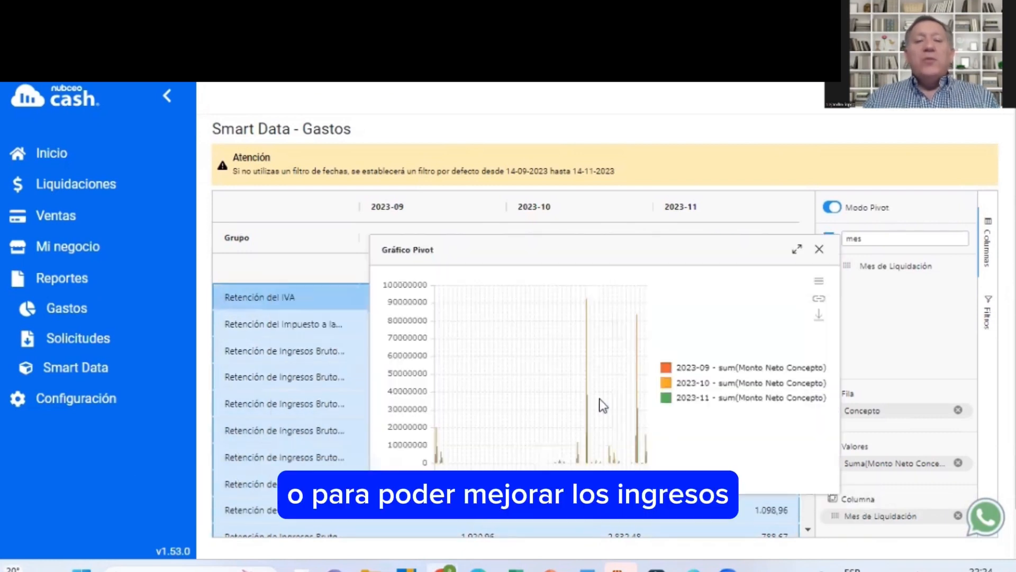
{"action": "left_click", "coordinate": [798, 251]}
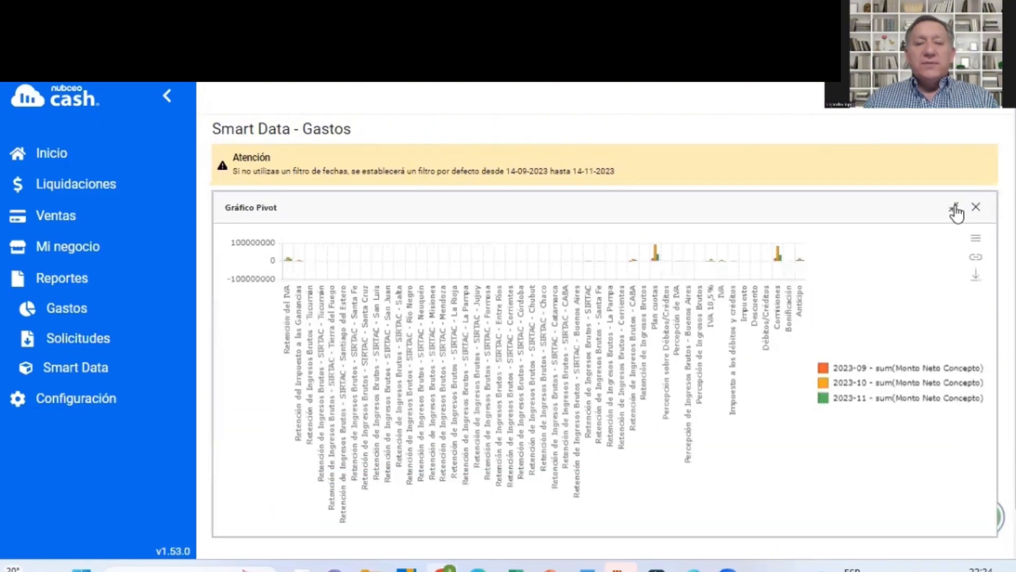